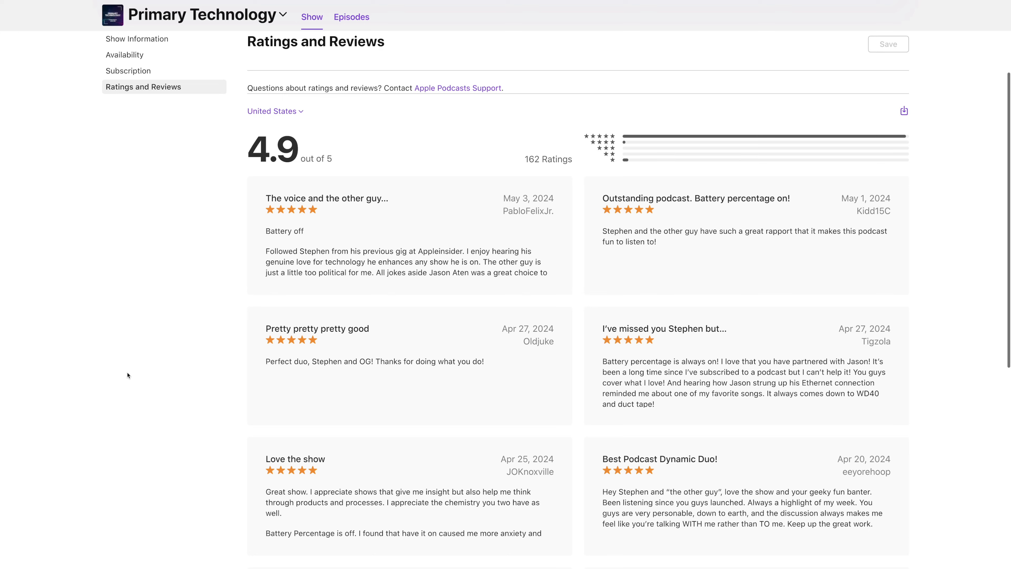
Step: Scroll through the recent reviews on the show's 4.9-star, 162-rating Ratings and Reviews page
scroll(128, 374, "down", 6)
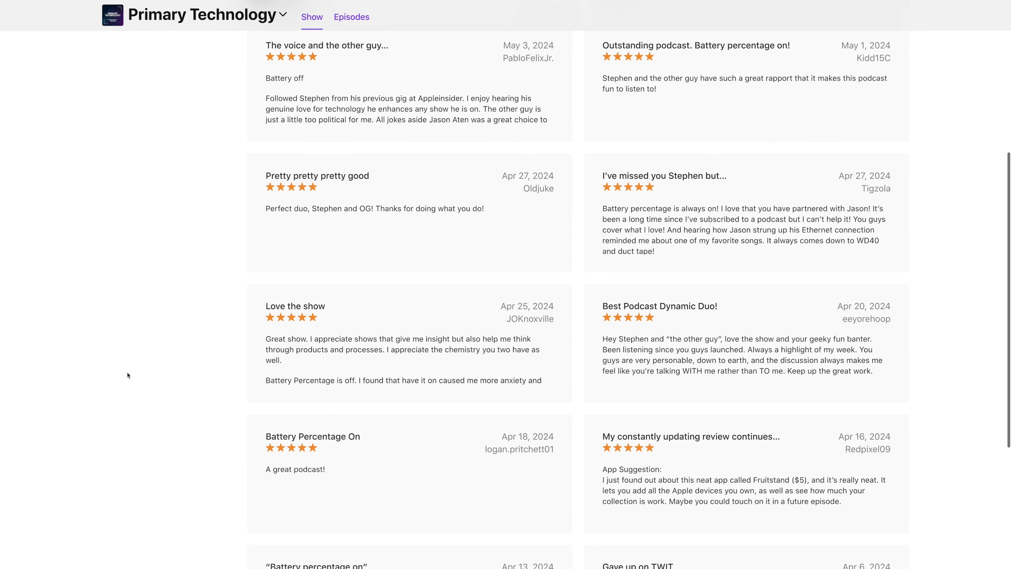
scroll(128, 374, "down", 2)
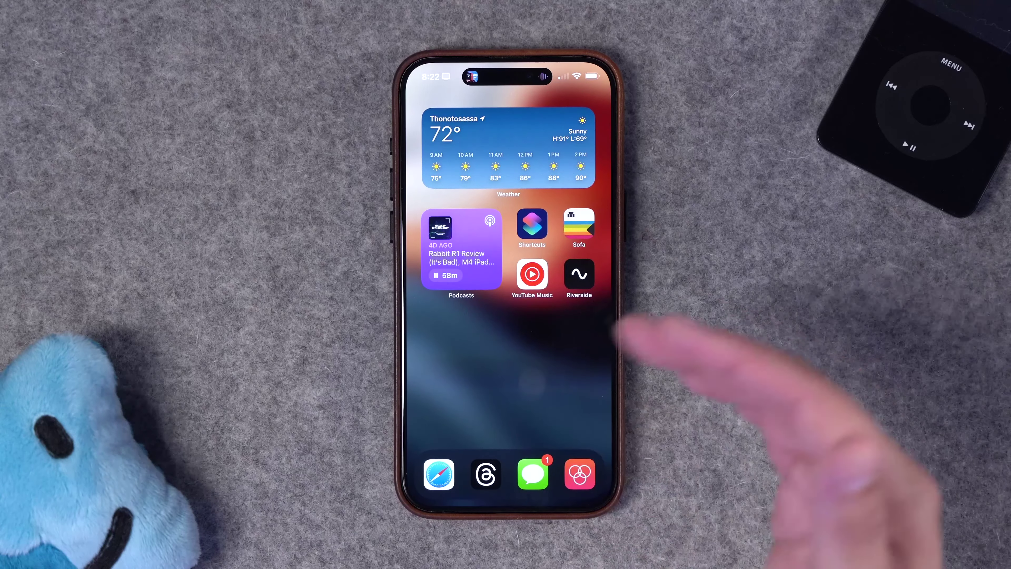
Step: Open the Rabbit R1 Review episode player and show its comments
left_click(532, 272)
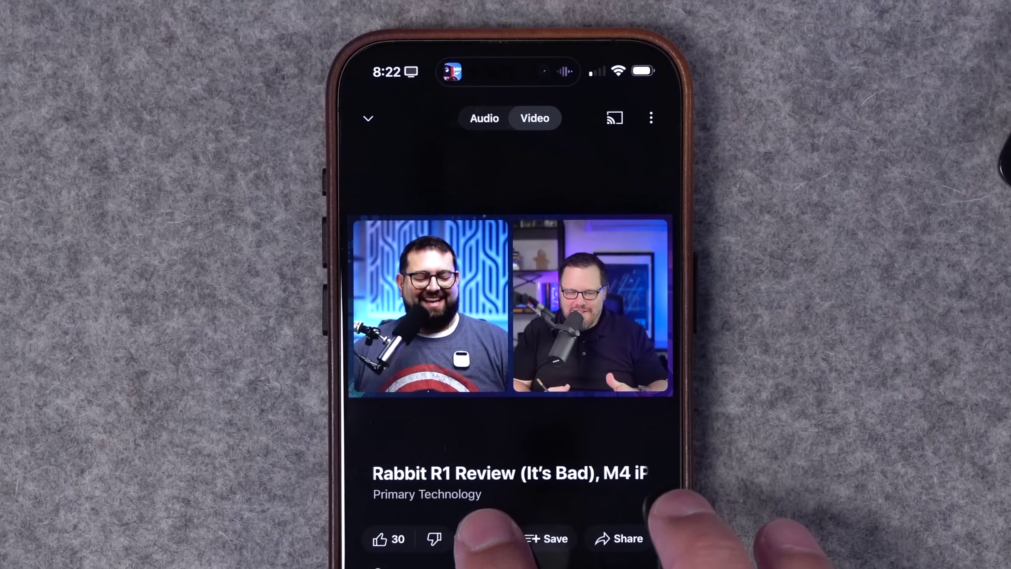
left_click(492, 371)
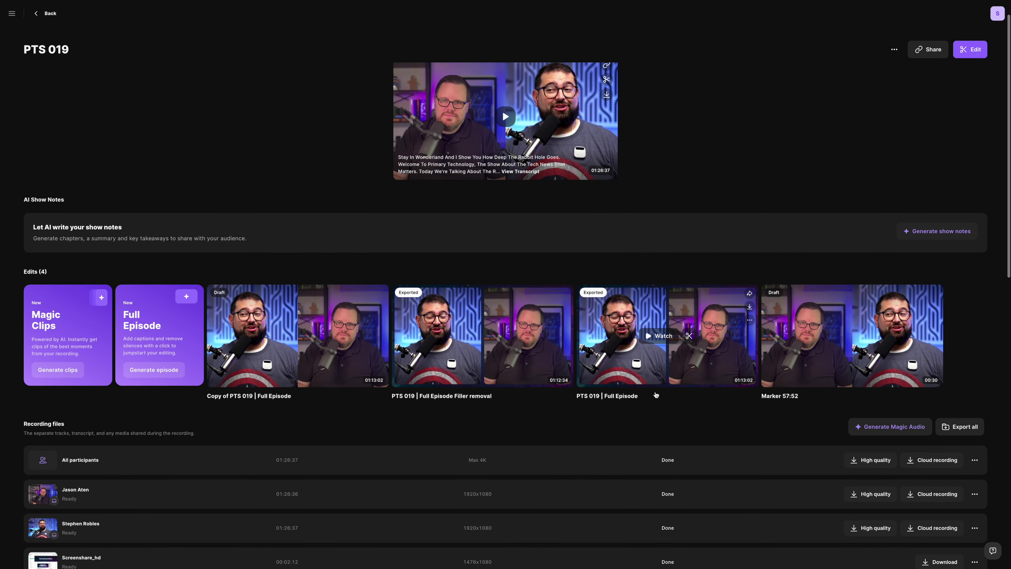
Step: Enlarge the Riverside page, then switch to the Circle community's Welcome to PTS tab
scroll(643, 280, "up", 2)
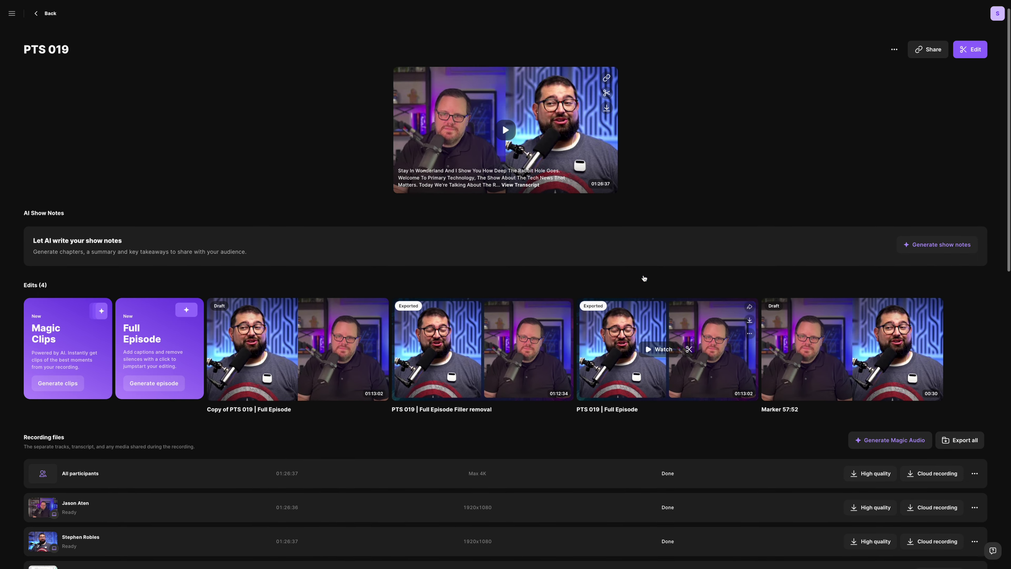
key("ctrl+plus")
key("ctrl+plus")
key("ctrl+plus")
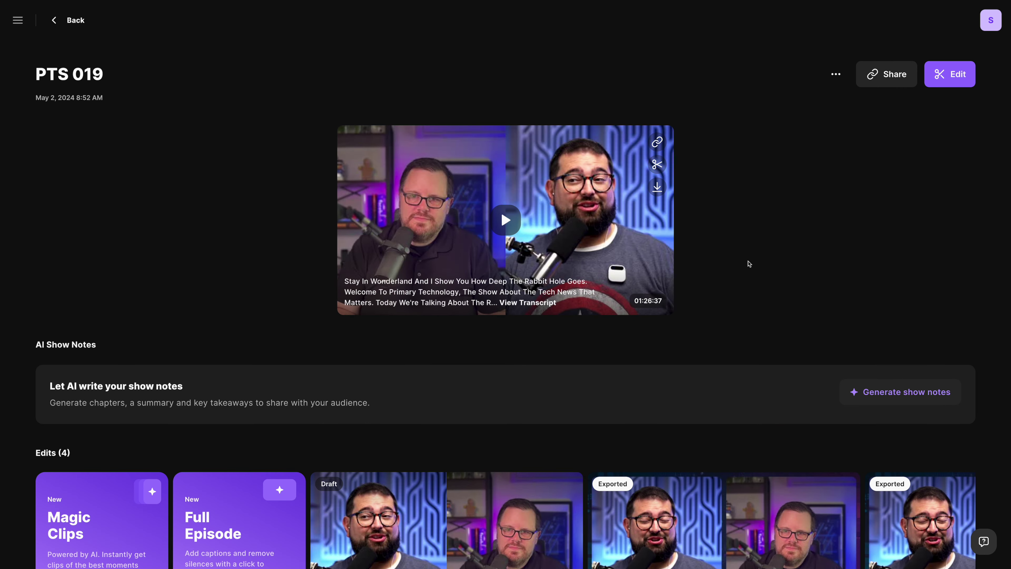
key("shift+super+bracketleft")
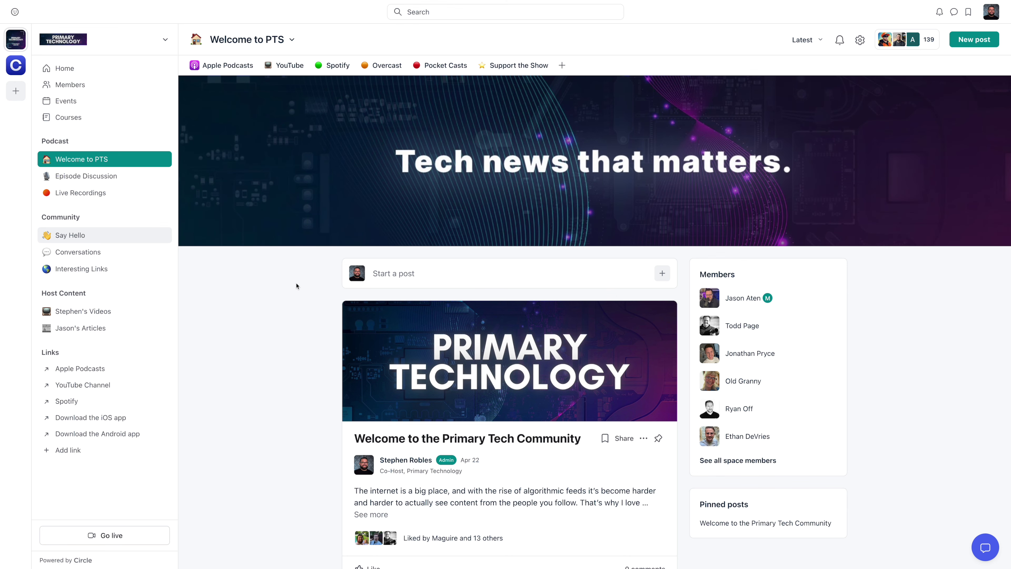
Step: Browse the Members directory, then scroll the Episode Discussion feed with the Rabbit R1 Review post
scroll(252, 297, "down", 4)
scroll(247, 295, "up", 4)
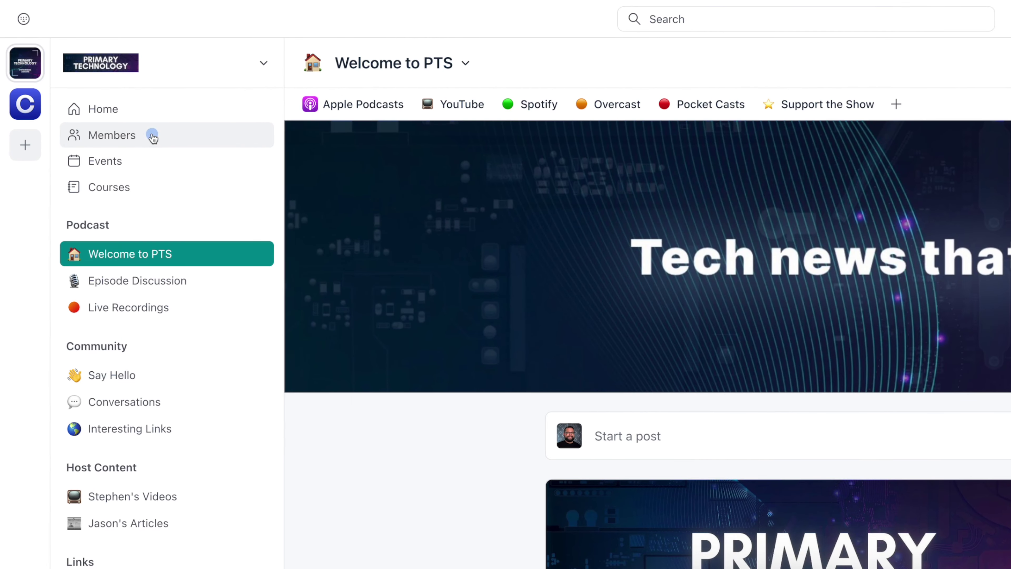
left_click(95, 83)
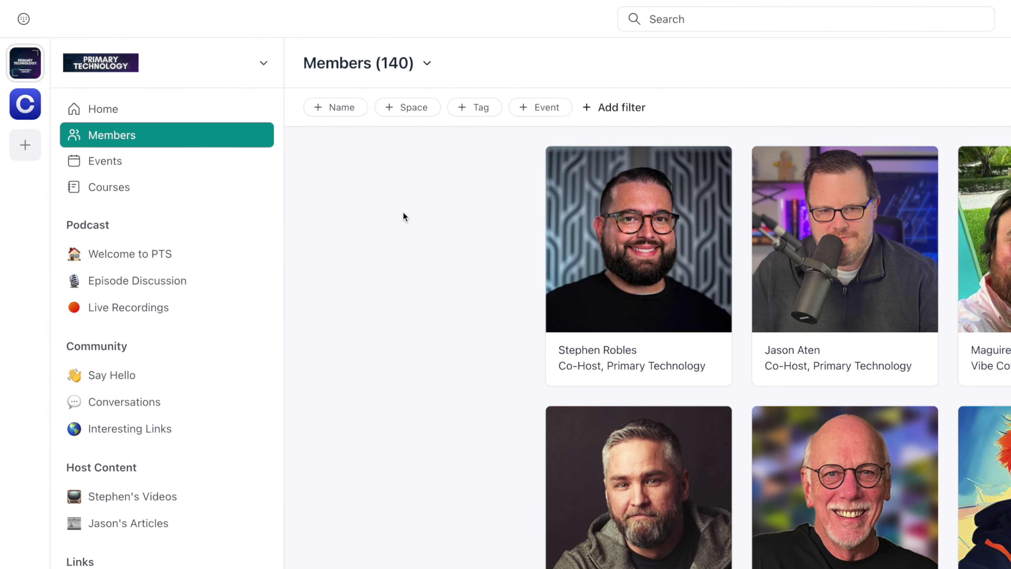
left_click(137, 280)
scroll(776, 342, "down", 5)
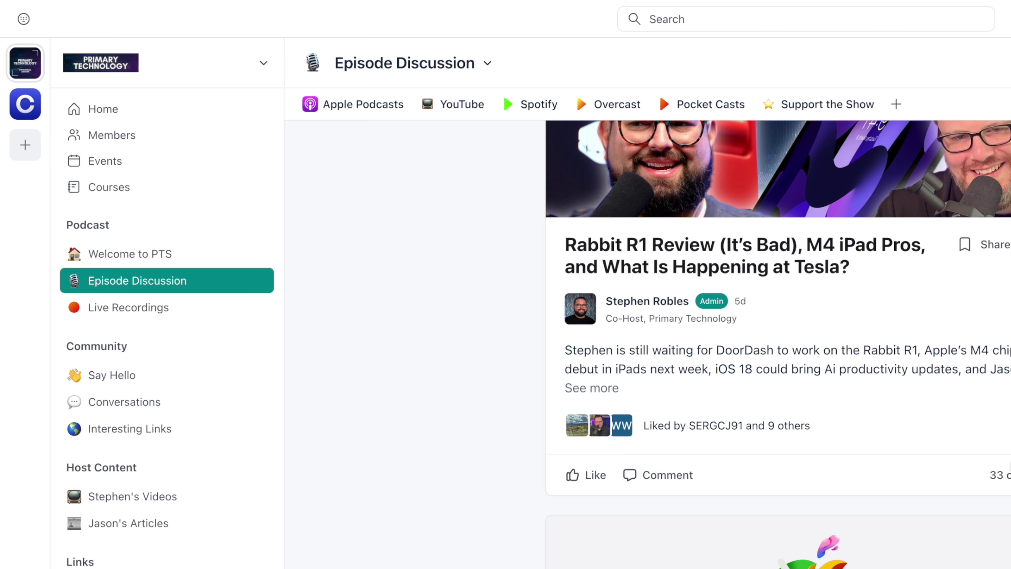
scroll(851, 485, "up", 5)
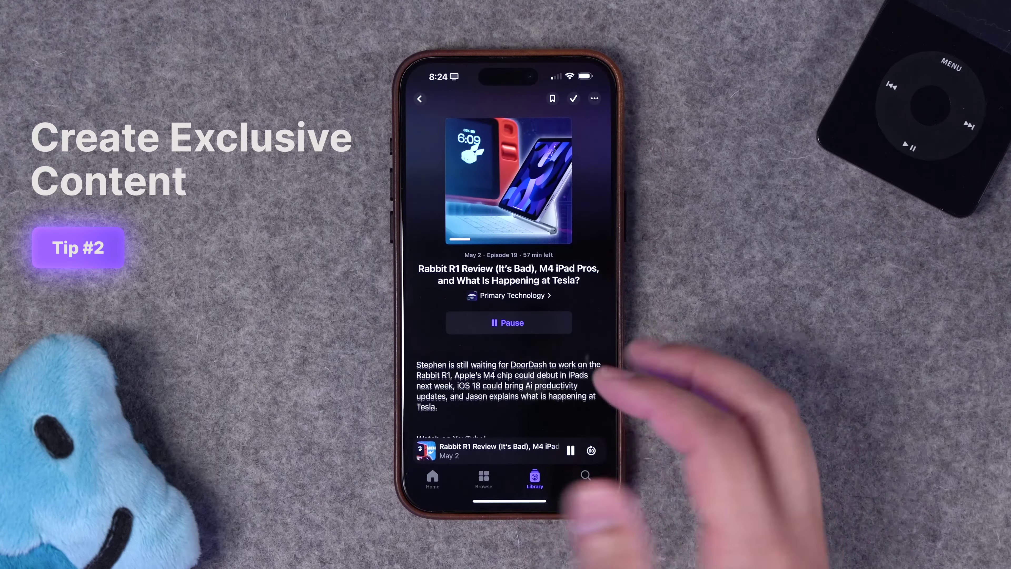
Step: Scroll the Primary Technology episode list down to the subscribers-only streaming-boxes bonus episode
scroll(527, 339, "down", 2)
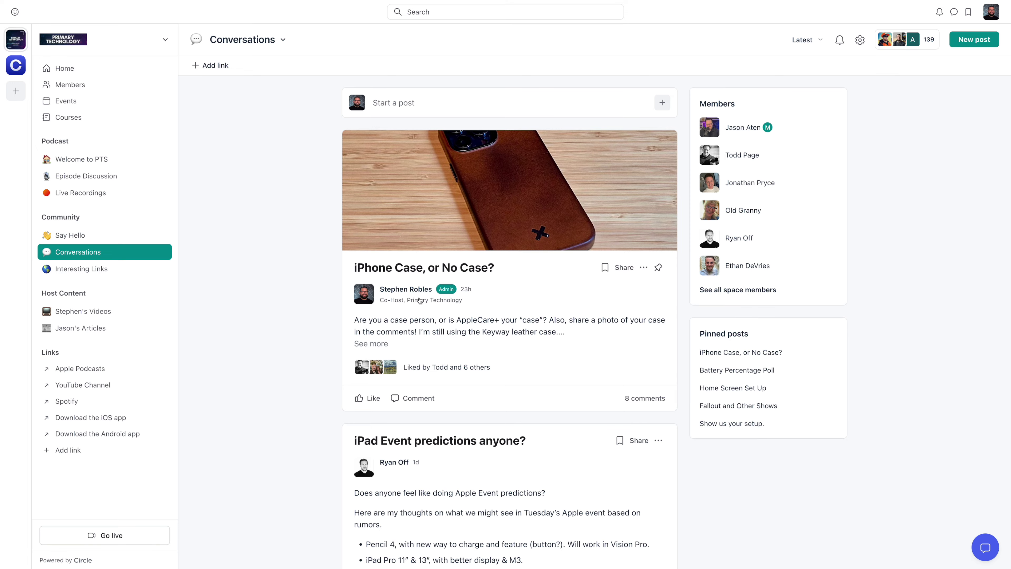
scroll(420, 301, "down", 5)
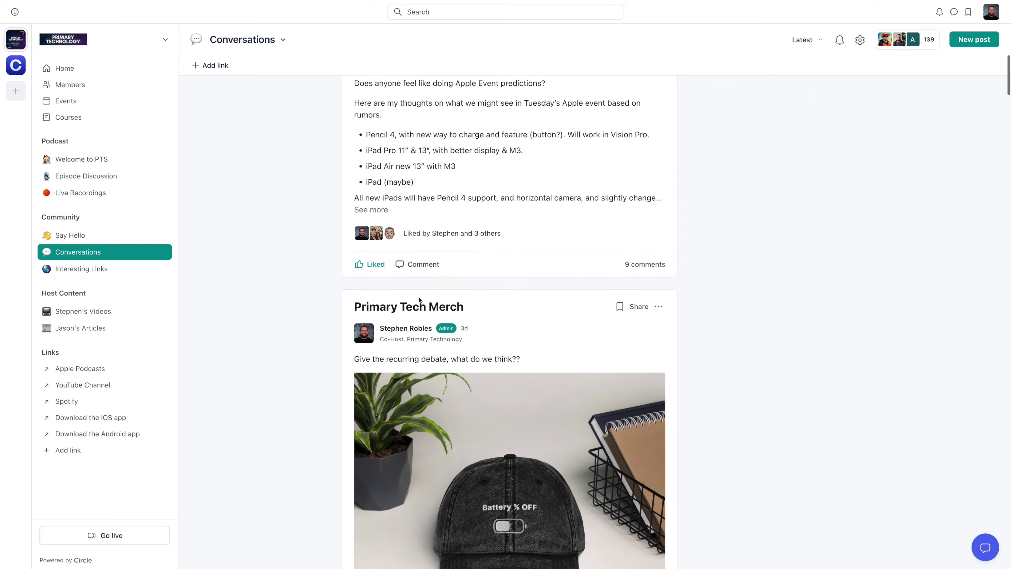
scroll(718, 346, "up", 8)
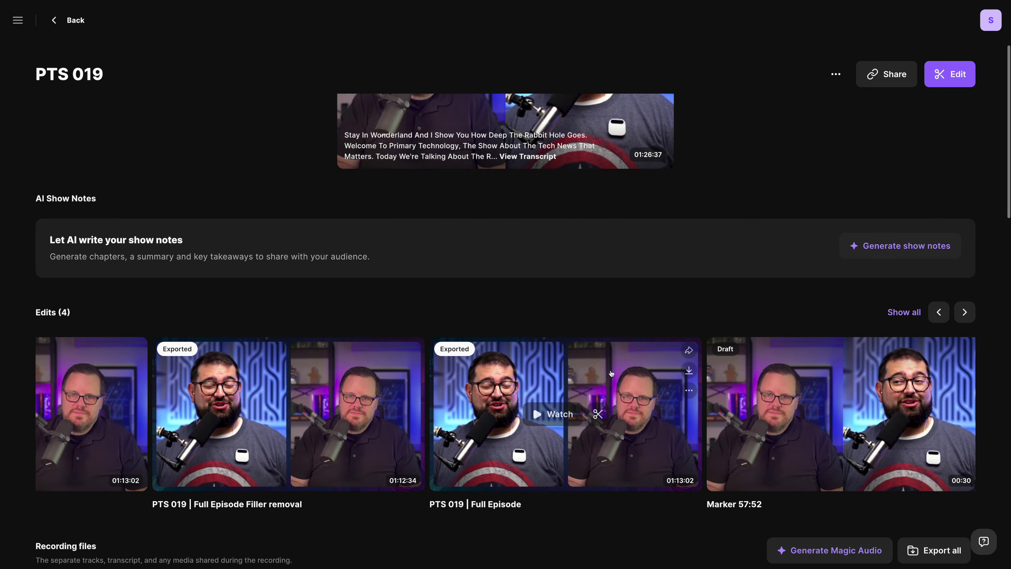
scroll(230, 272, "down", 5)
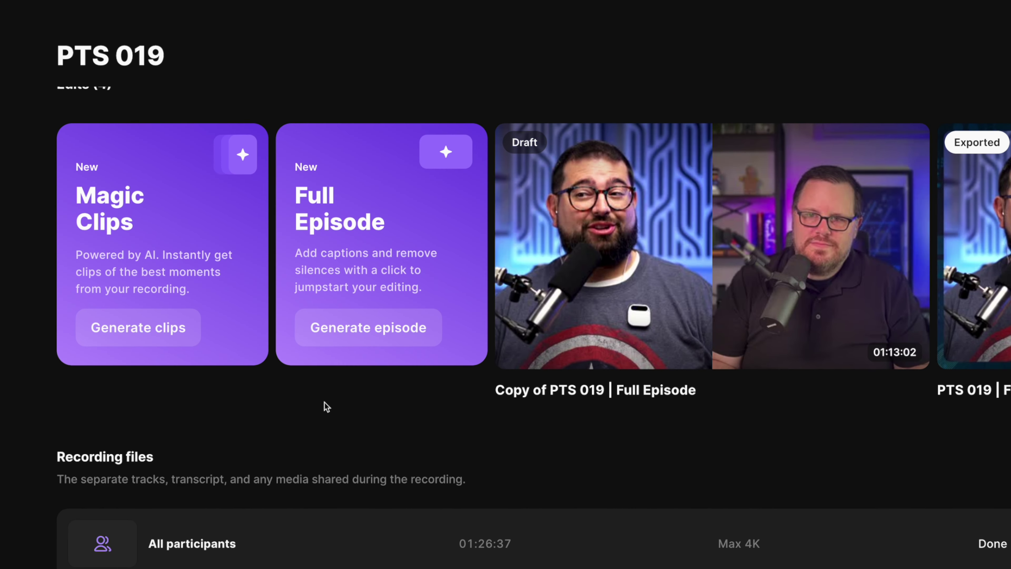
Step: Generate Magic Clips for PTS 019 from the Magic Clips card
left_click(136, 331)
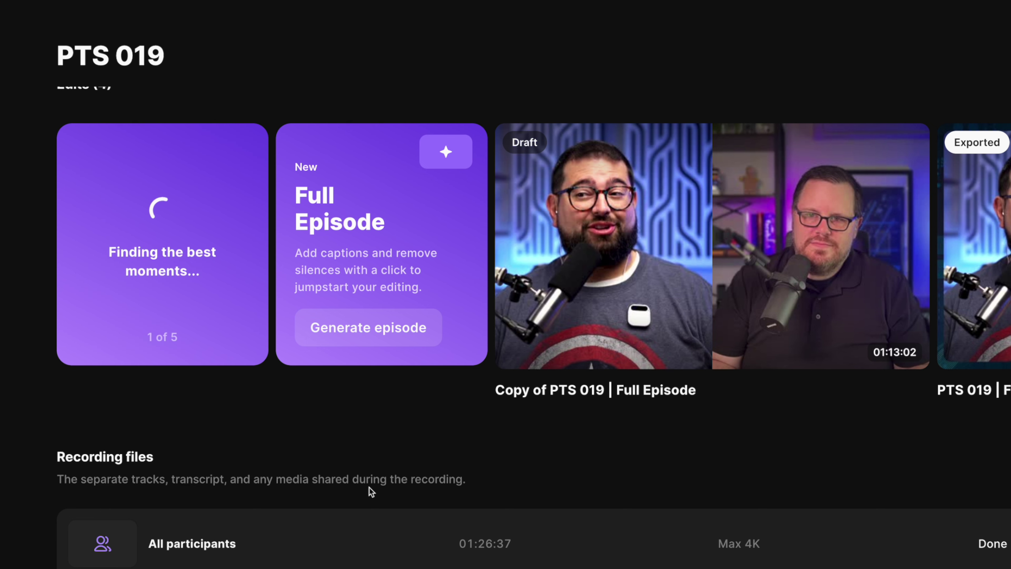
scroll(368, 487, "up", 2)
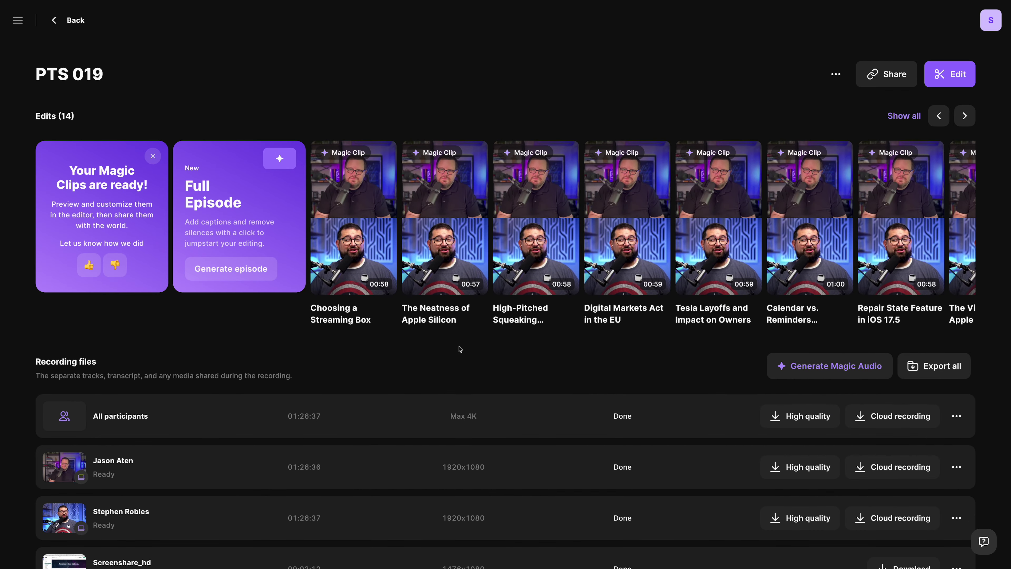
Step: Browse the new clips and open 'Choosing a Streaming Box' in the editor
scroll(450, 243, "right", 6)
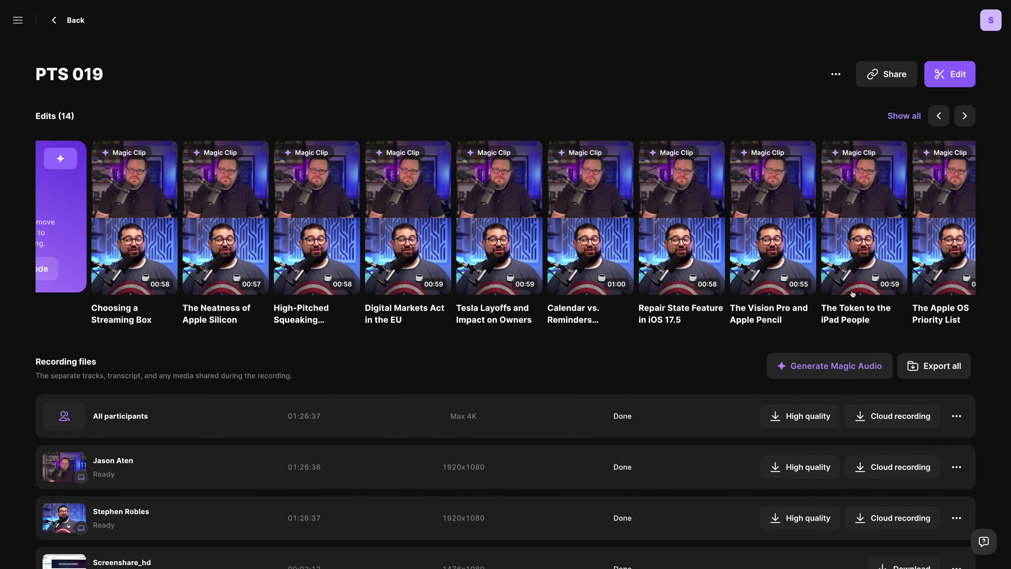
scroll(690, 250, "left", 6)
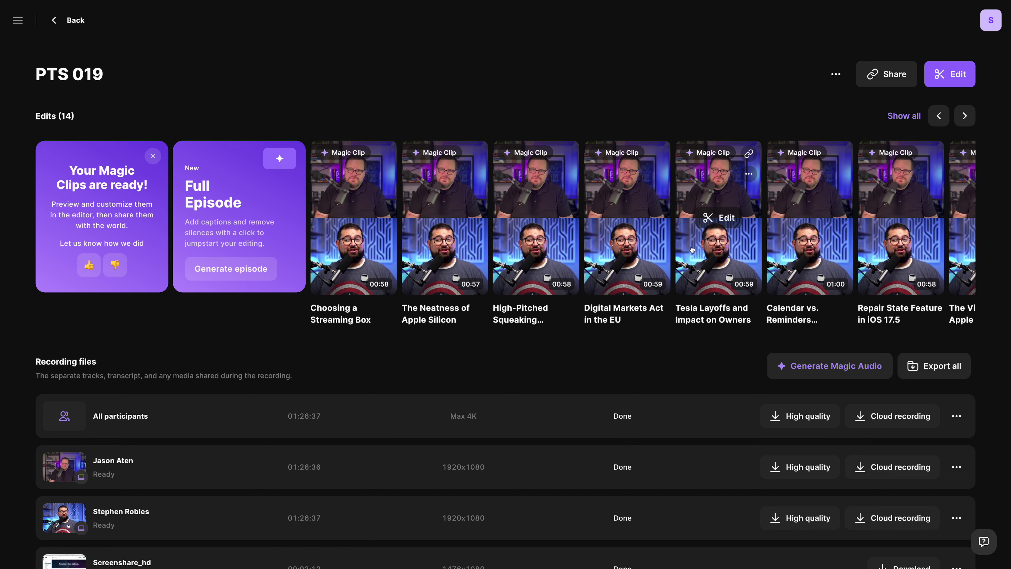
left_click(692, 249)
Step: Preview the 'Choosing a Streaming Box' clip, then return to the PTS 019 recording overview
left_click(471, 465)
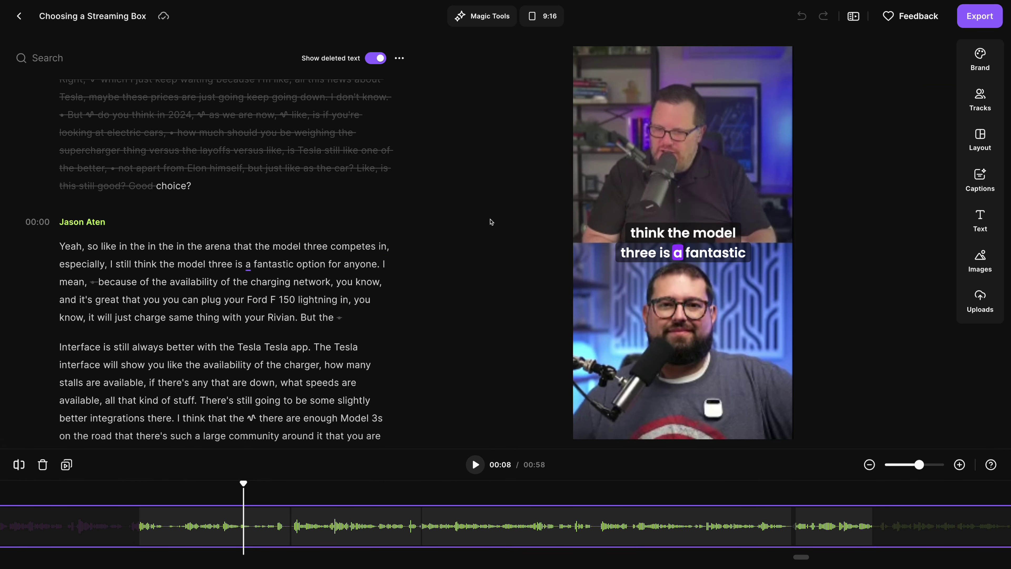
left_click(19, 16)
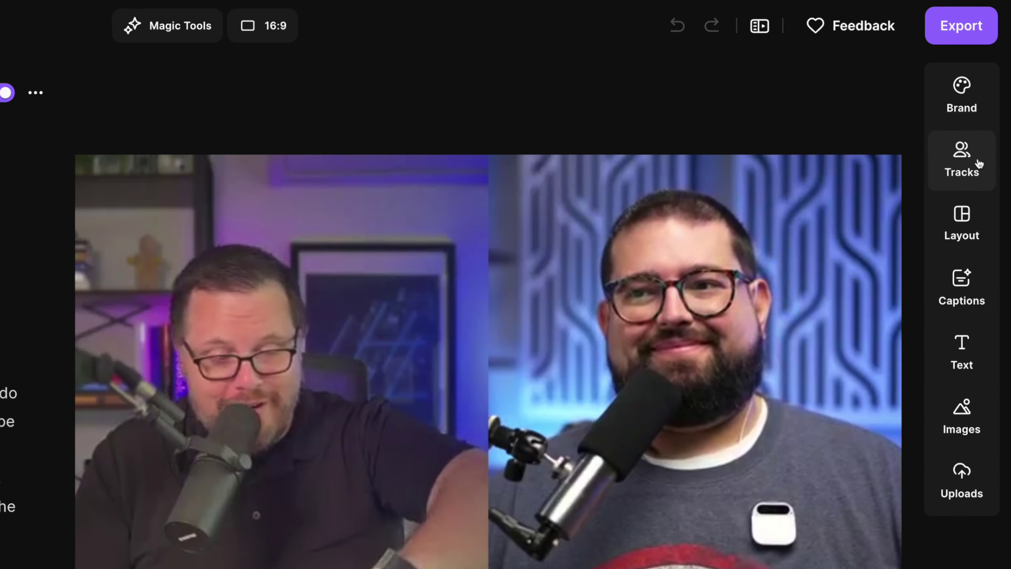
Step: Move Jason Aten's track below Stephen Robles and give the video panels rounded corners
left_click(978, 162)
left_click_drag(706, 192, 706, 221)
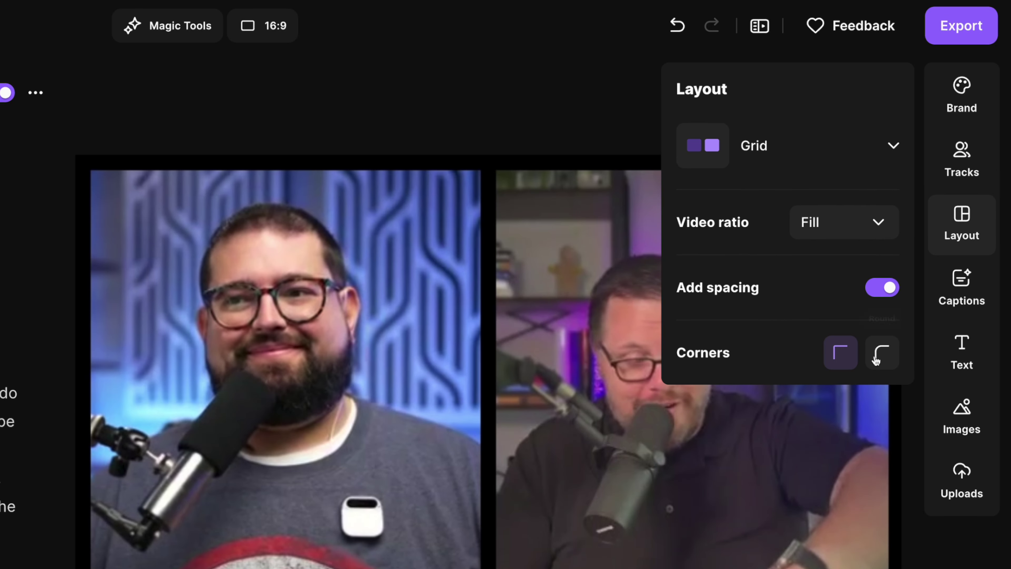
left_click(881, 353)
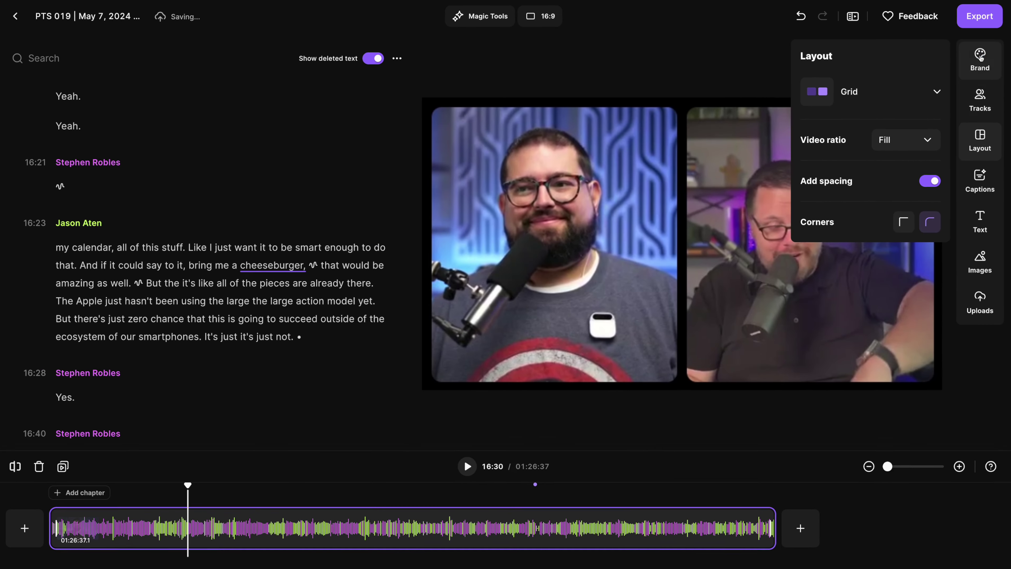
Step: Set the blue circuit image as the brand background
left_click(980, 60)
left_click(918, 192)
left_click(851, 154)
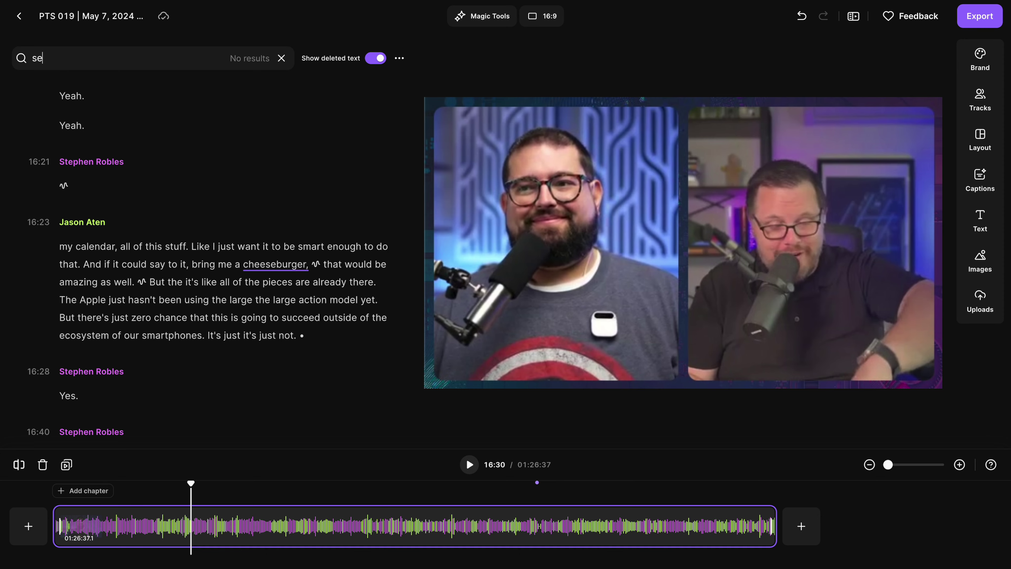
Step: Search the transcript for 'next week' and jump to the first match
type("ext week")
left_click_drag(71, 58, 23, 60)
key("BackSpace")
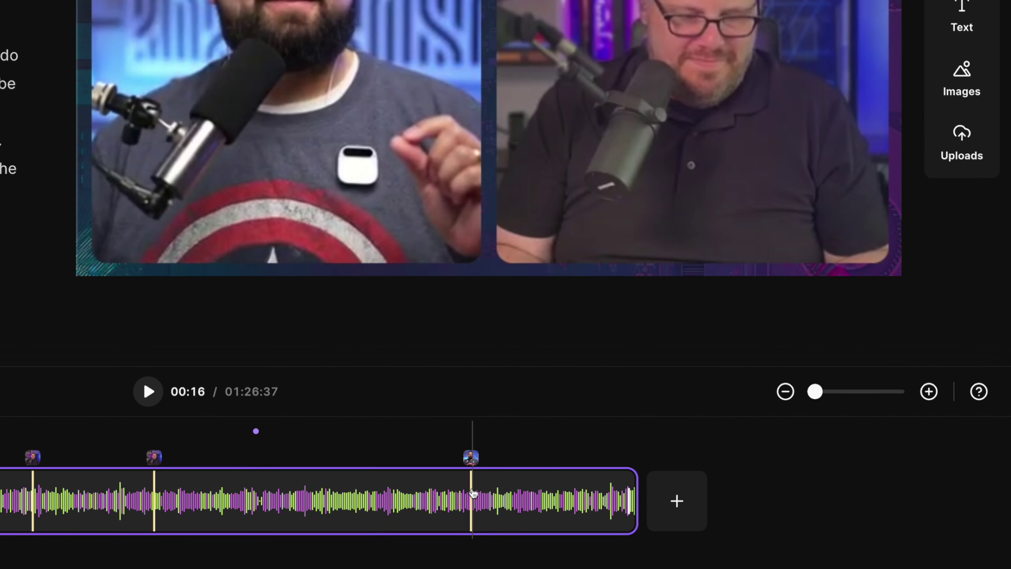
Step: Zoom the timeline in, split right after 'next week', and delete everything before the split
mouse_move(672, 521)
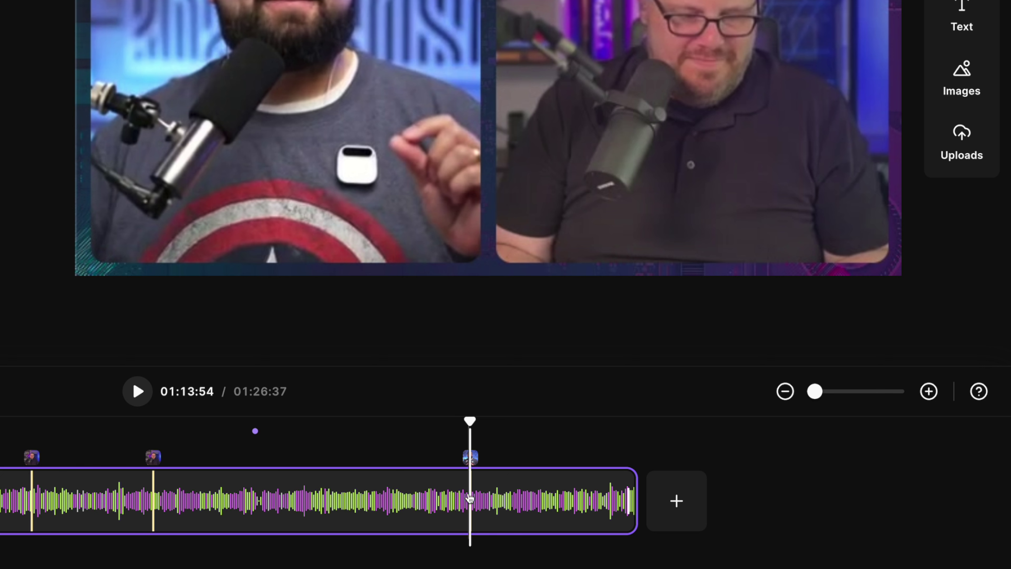
left_click(928, 391)
left_click(929, 391)
left_click(929, 391)
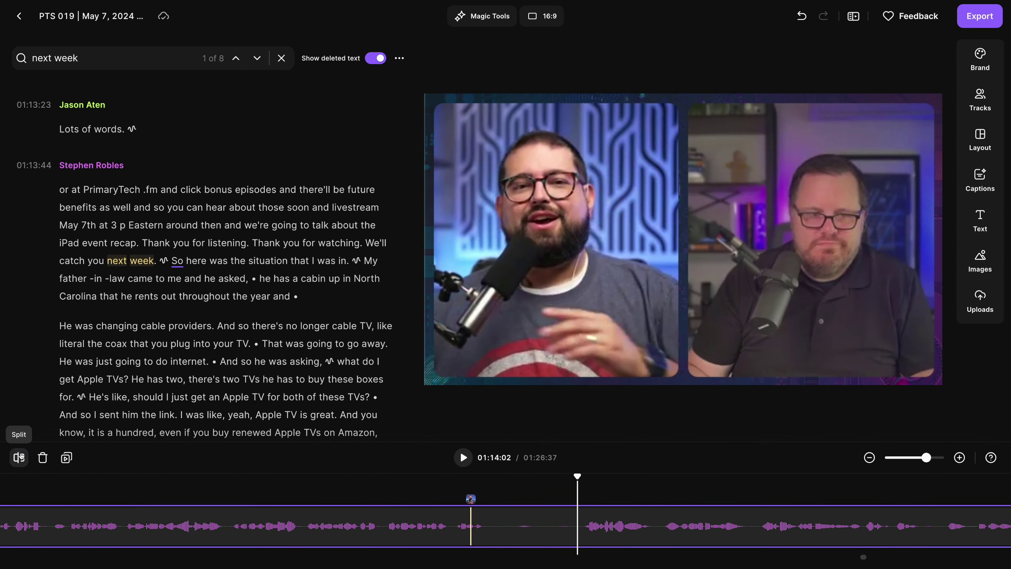
left_click(24, 459)
left_click(130, 519)
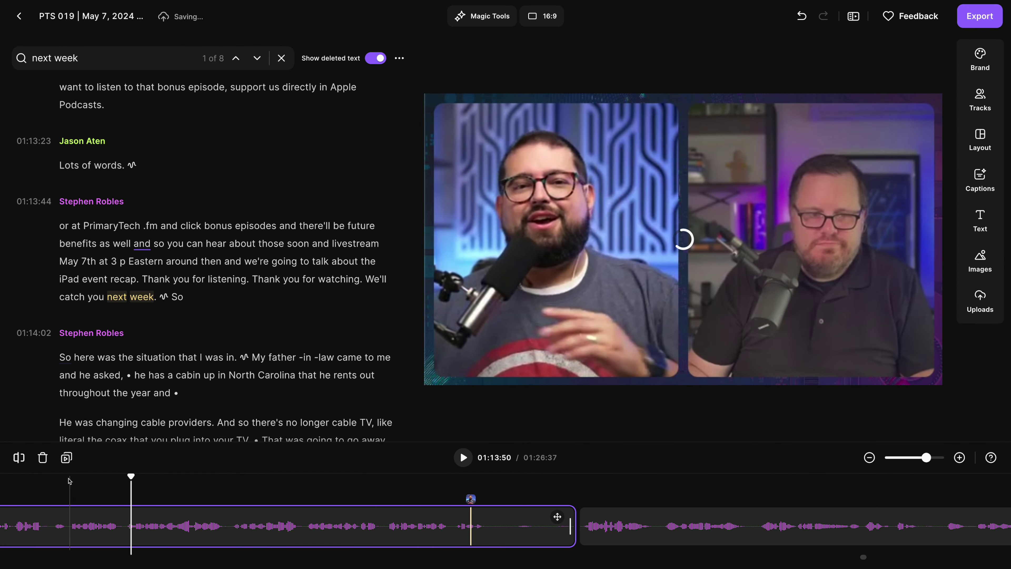
left_click(42, 458)
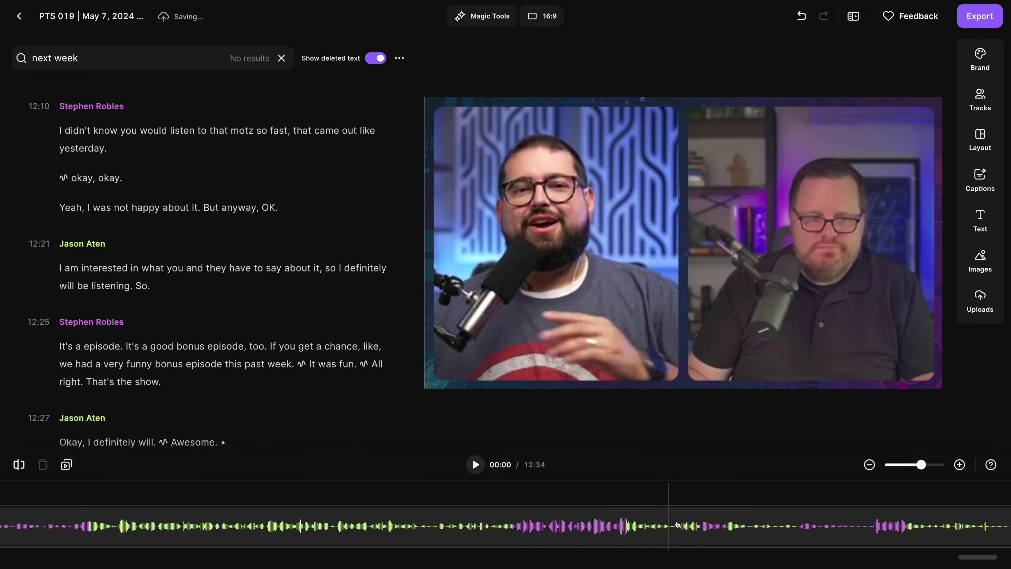
Step: Zoom the timeline out to view the whole 12:34 clip
left_click(869, 465)
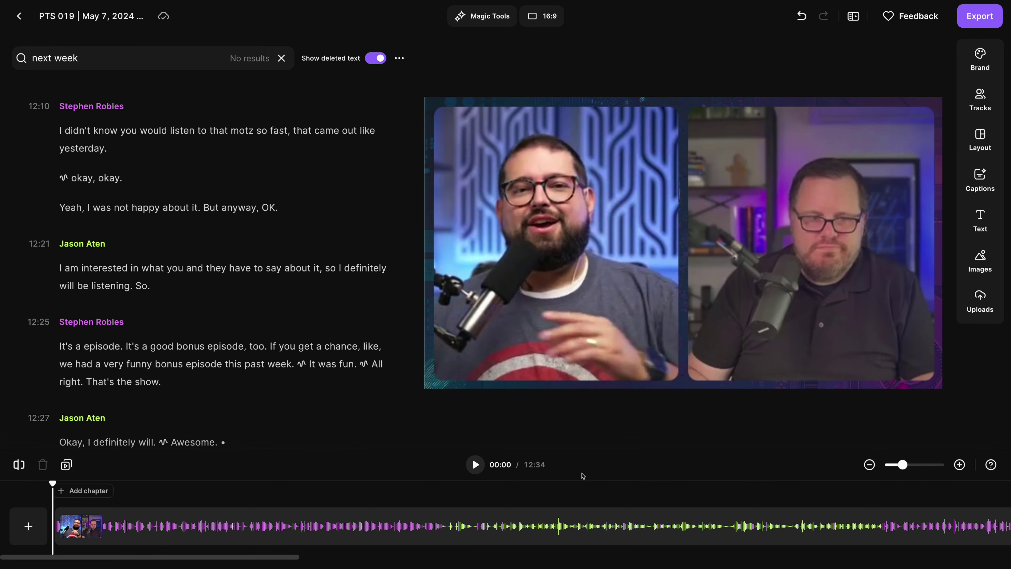
left_click(868, 466)
left_click(866, 467)
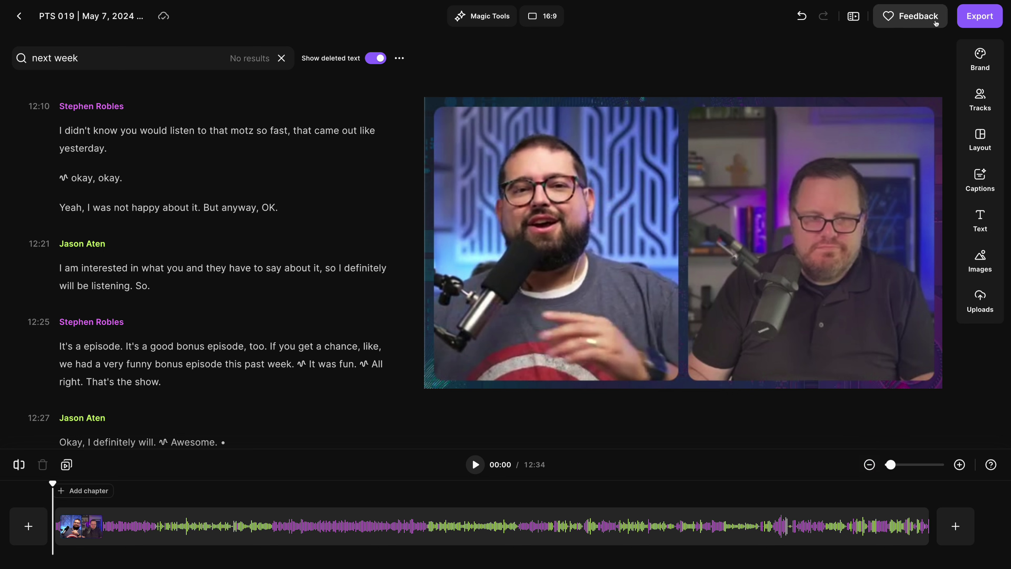
Step: Open Export Options and review the video and audio export settings
left_click(977, 19)
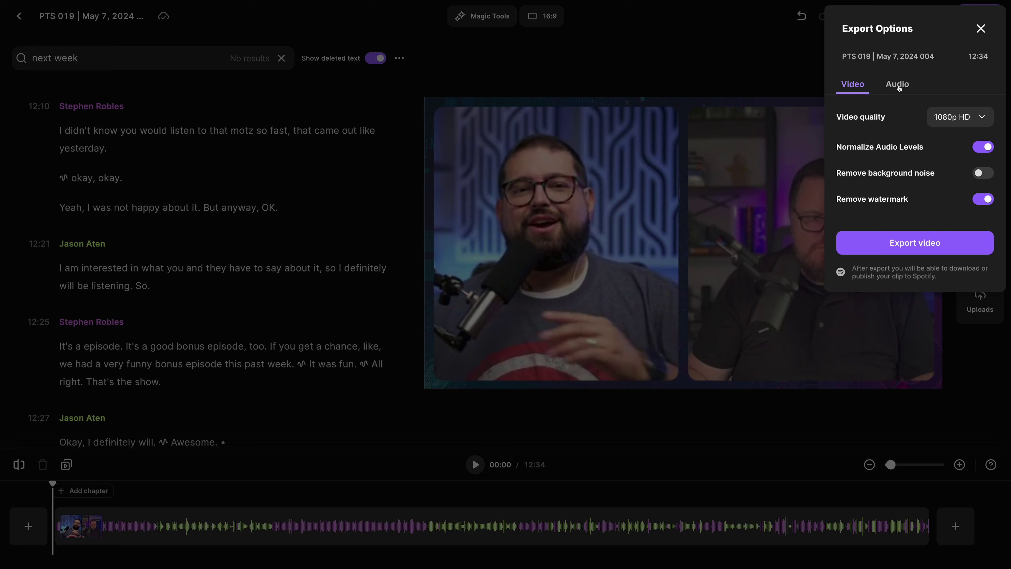
left_click(900, 88)
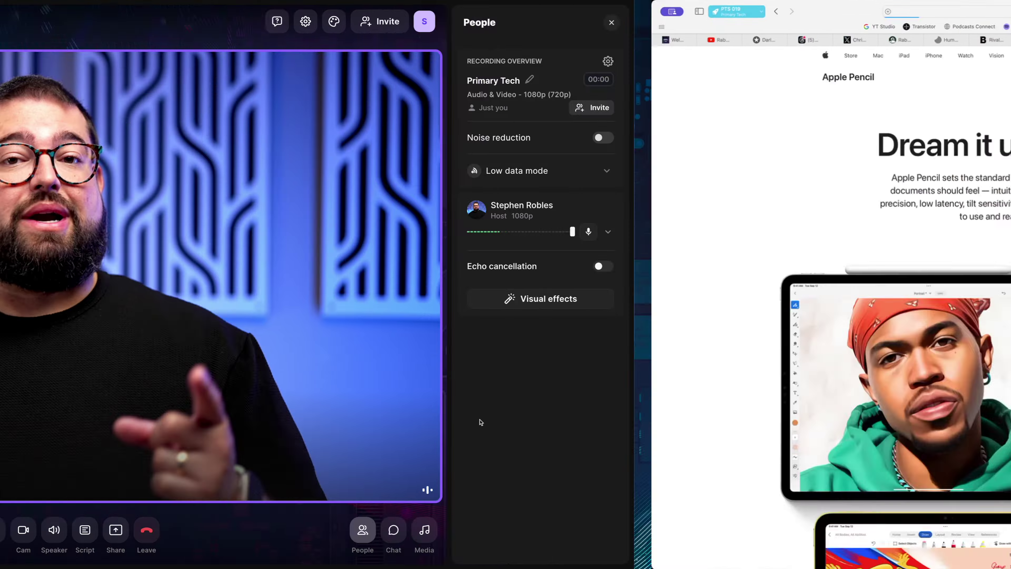
Step: Scroll through the Primary Tech recordings list, from PTS 019 down to earlier episodes
scroll(478, 242, "down", 15)
scroll(477, 238, "up", 15)
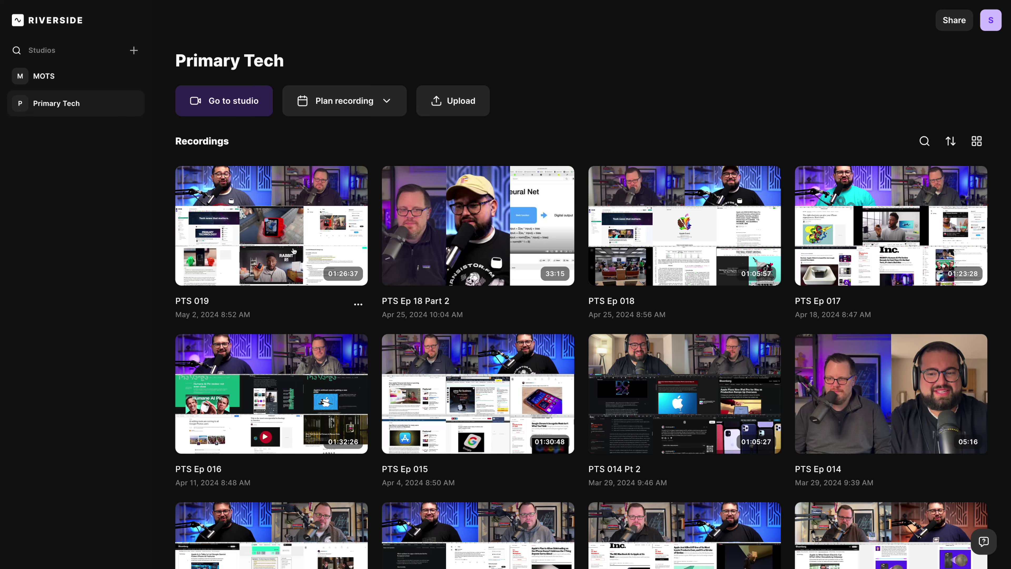
Step: Open PTS 019 and create a new edit, 'Copy of PTS 019 | Full Episode'
left_click(293, 251)
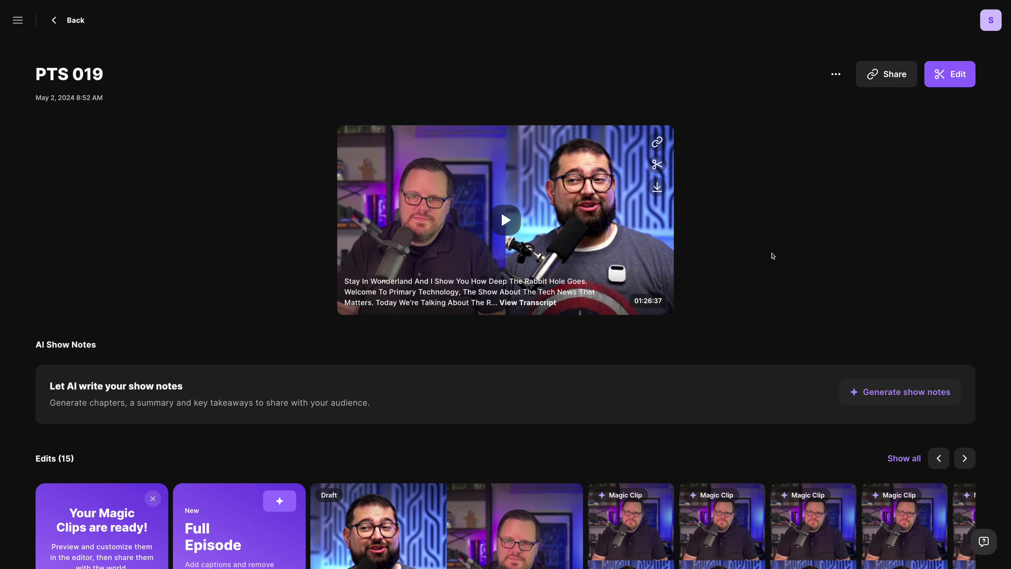
left_click(938, 79)
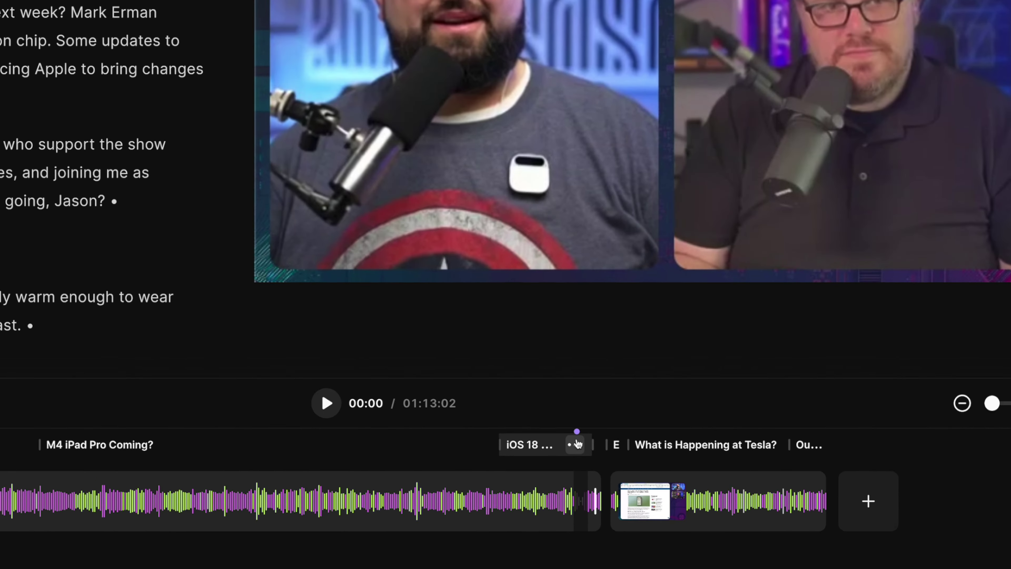
scroll(505, 501, "up", 5)
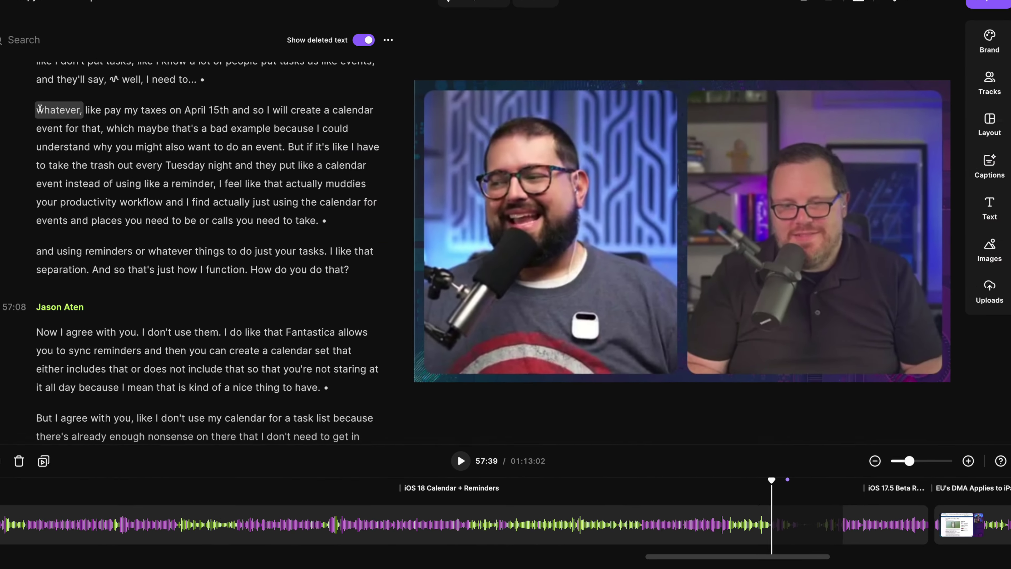
Step: Delete the transcript sentence about paying taxes on April 15th and creating a calendar event
left_click_drag(59, 125, 386, 126)
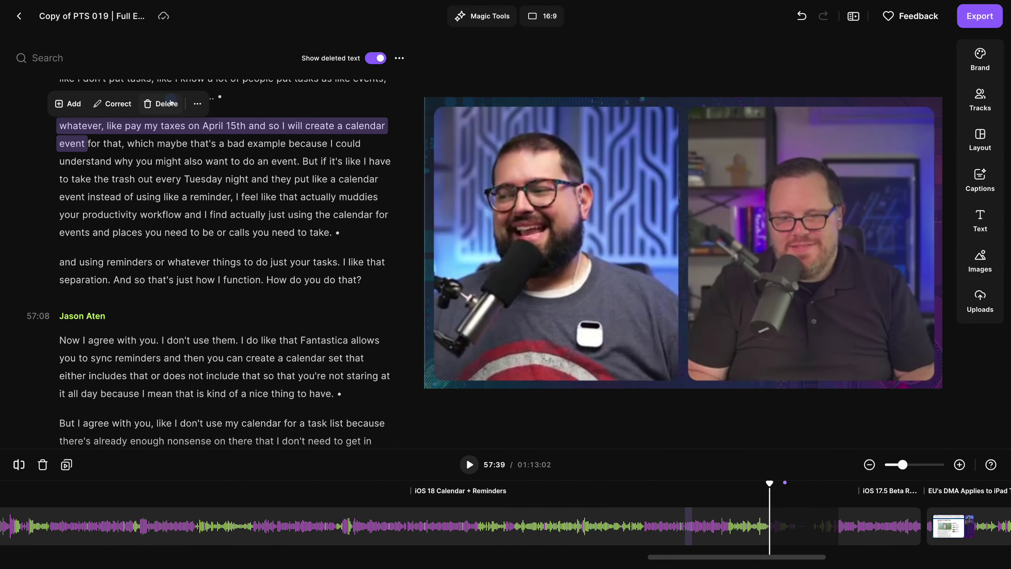
left_click(167, 103)
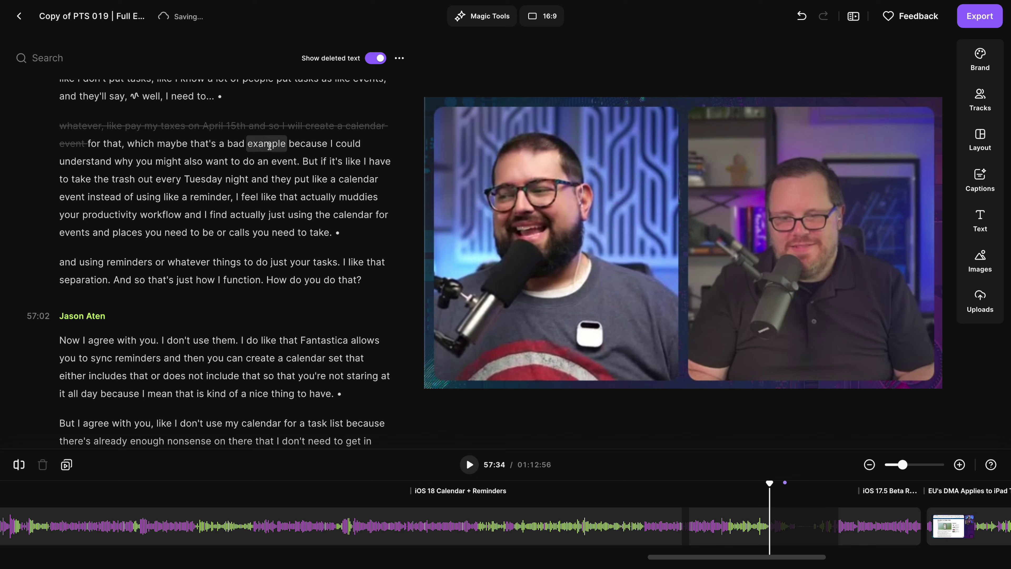
left_click(485, 18)
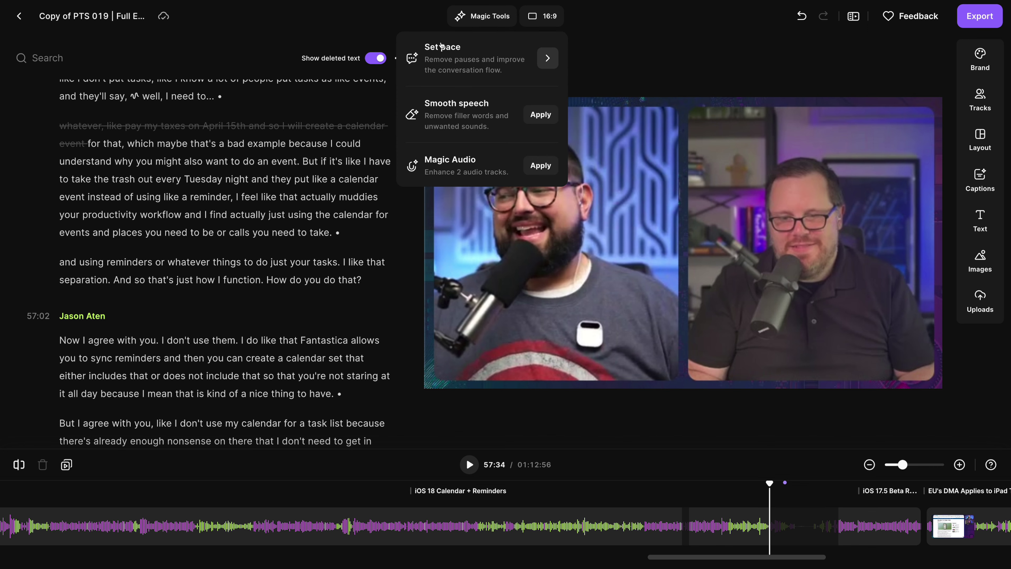
Step: Try a faster conversation pace, then remove all filler words with Smooth speech
left_click(548, 58)
left_click(483, 138)
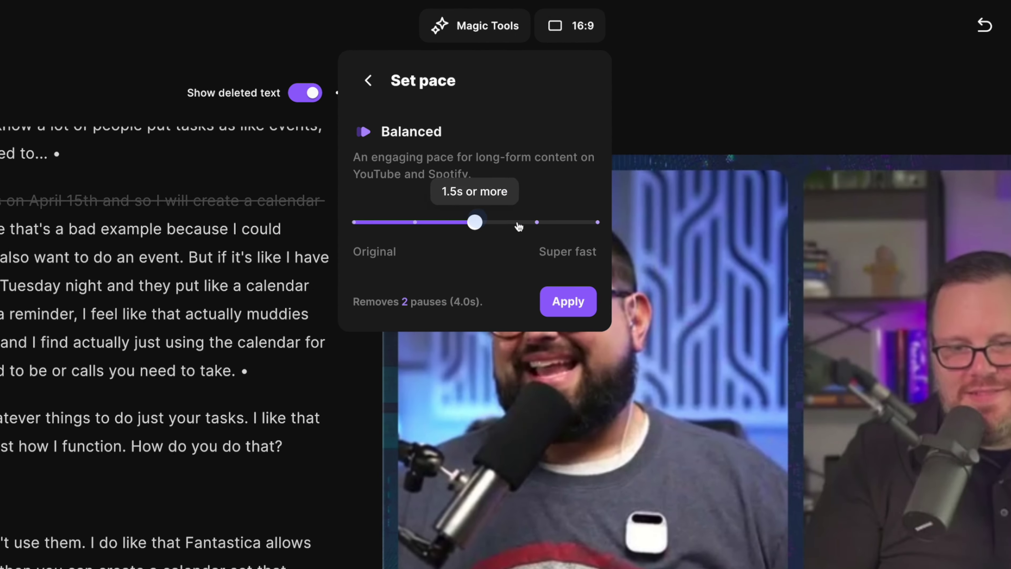
left_click(537, 224)
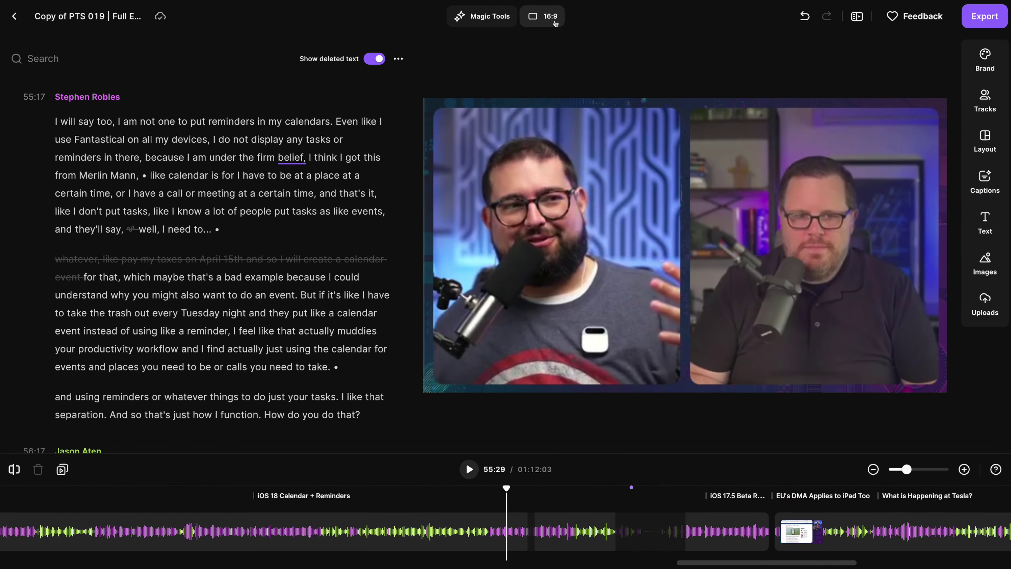
left_click(581, 26)
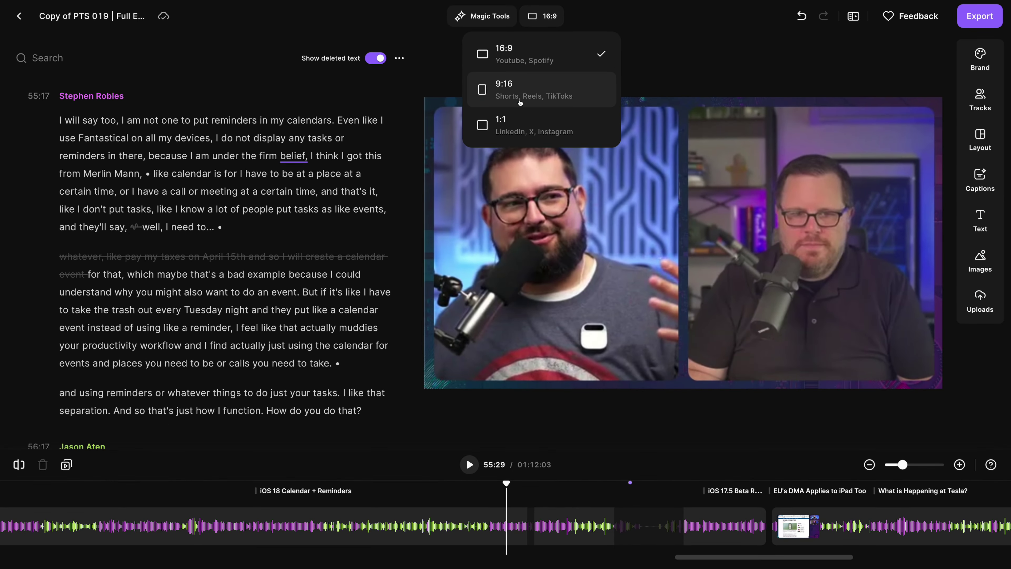
Step: Switch the video to vertical 9:16 and add captions whose words scale up when spoken
left_click(520, 91)
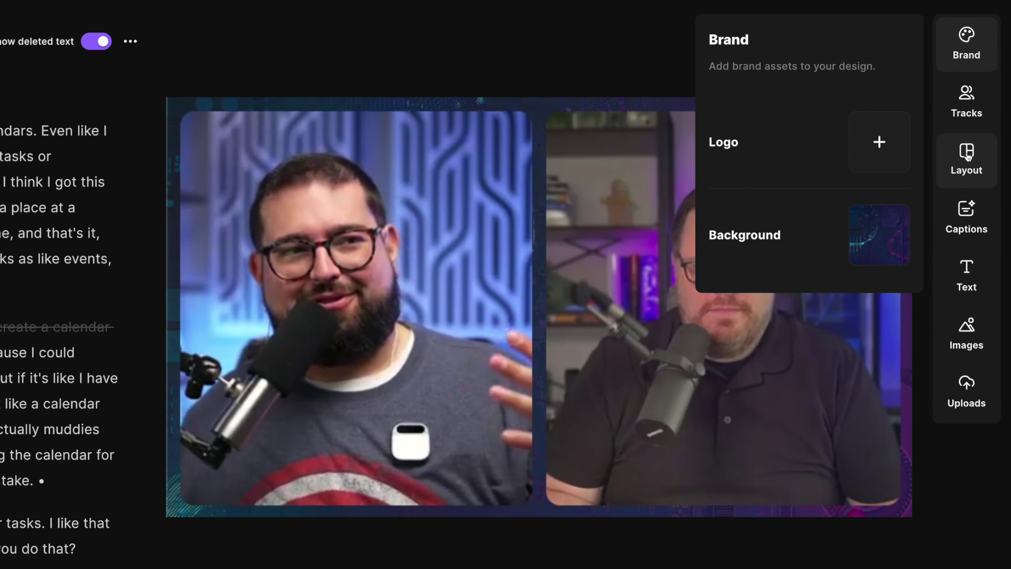
left_click(970, 211)
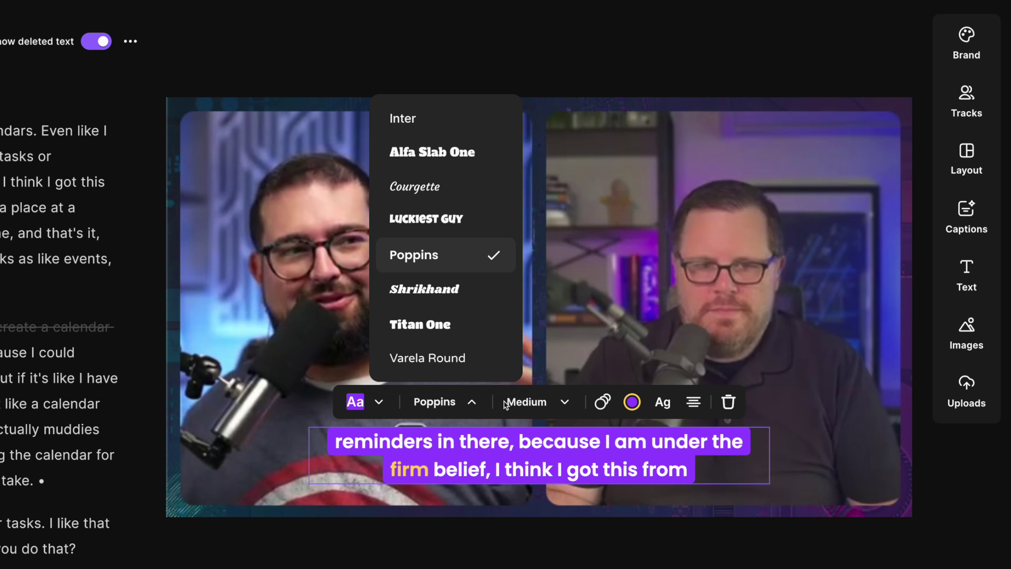
left_click(632, 402)
left_click(633, 404)
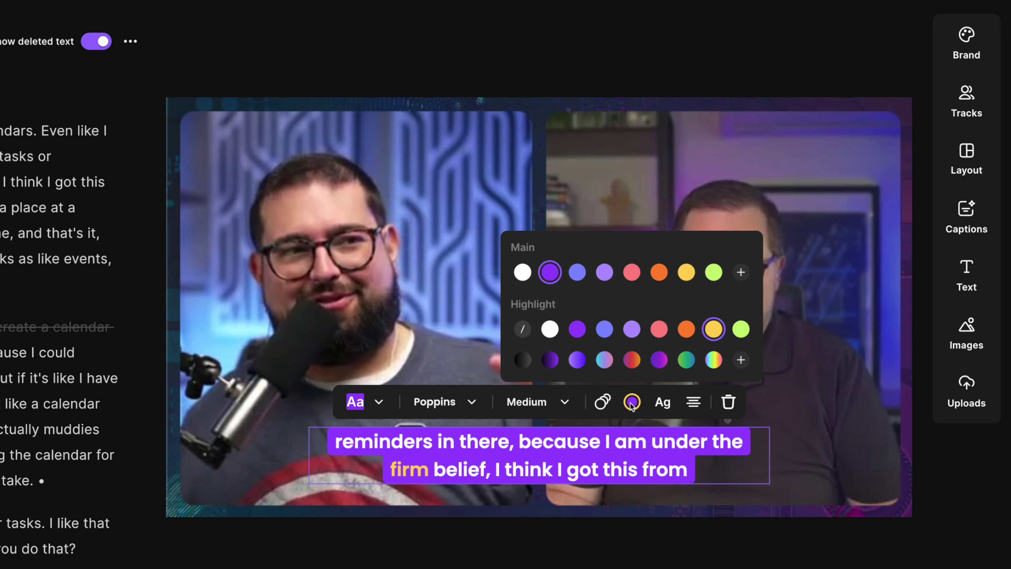
left_click(602, 402)
left_click(602, 402)
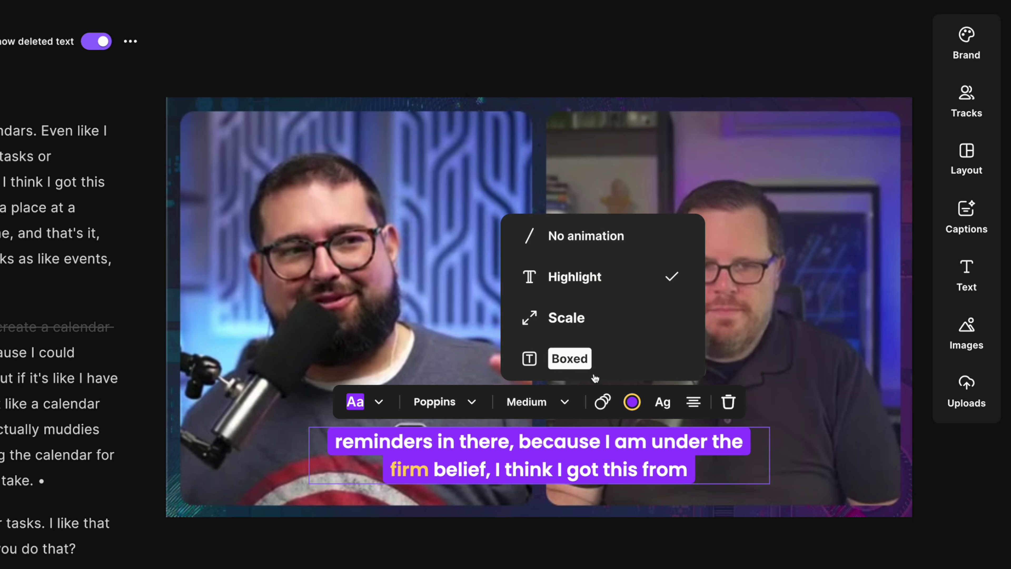
left_click(596, 326)
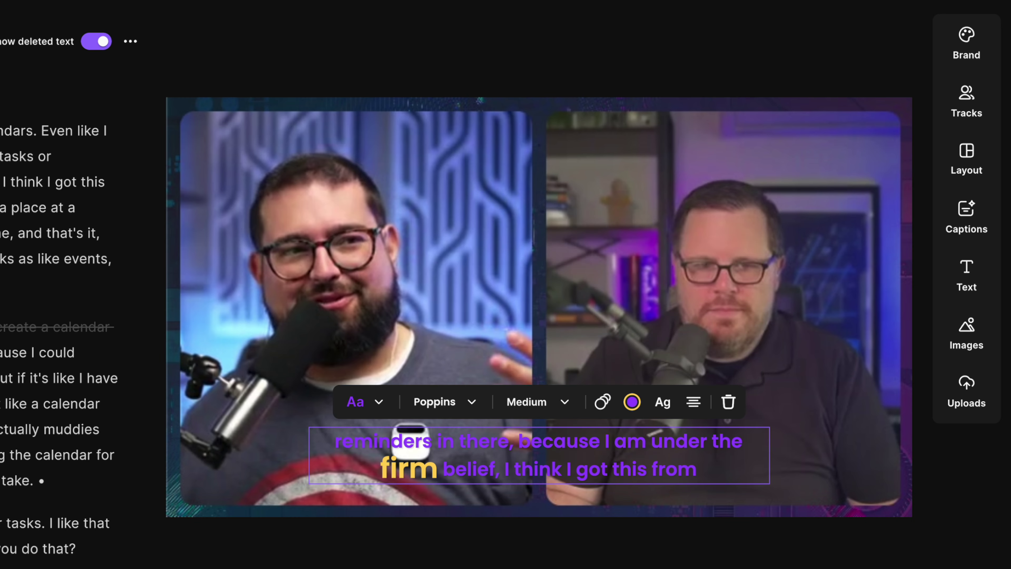
Step: Preview the captions, change them to the Background invert style, and jump to 51:58
left_click(469, 464)
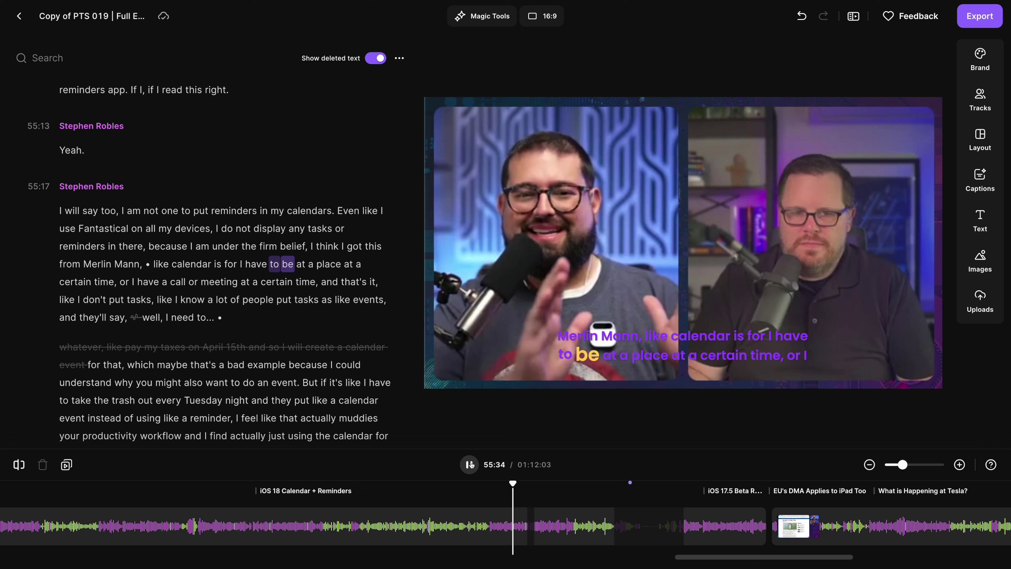
left_click(633, 354)
left_click(573, 307)
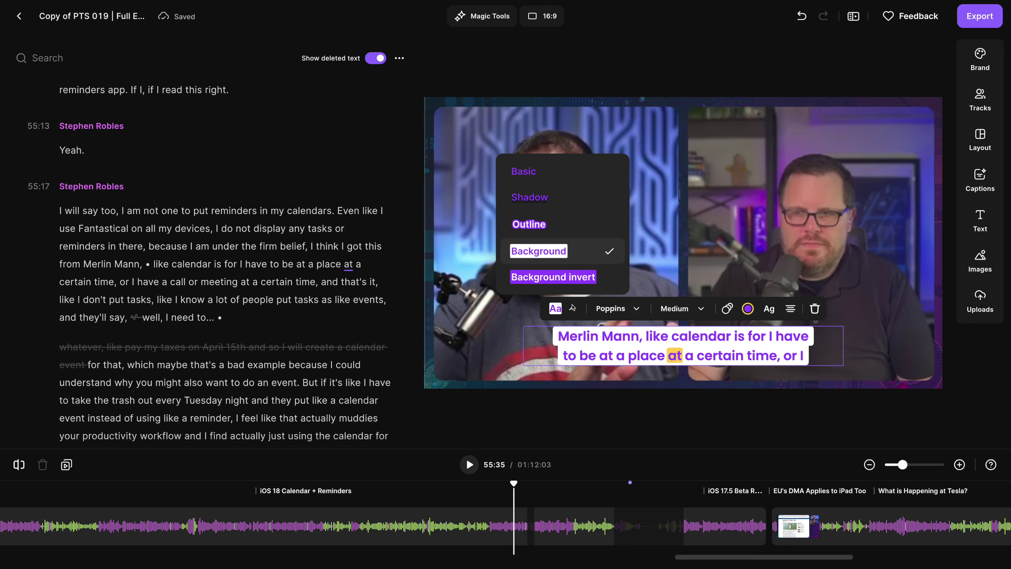
left_click(551, 277)
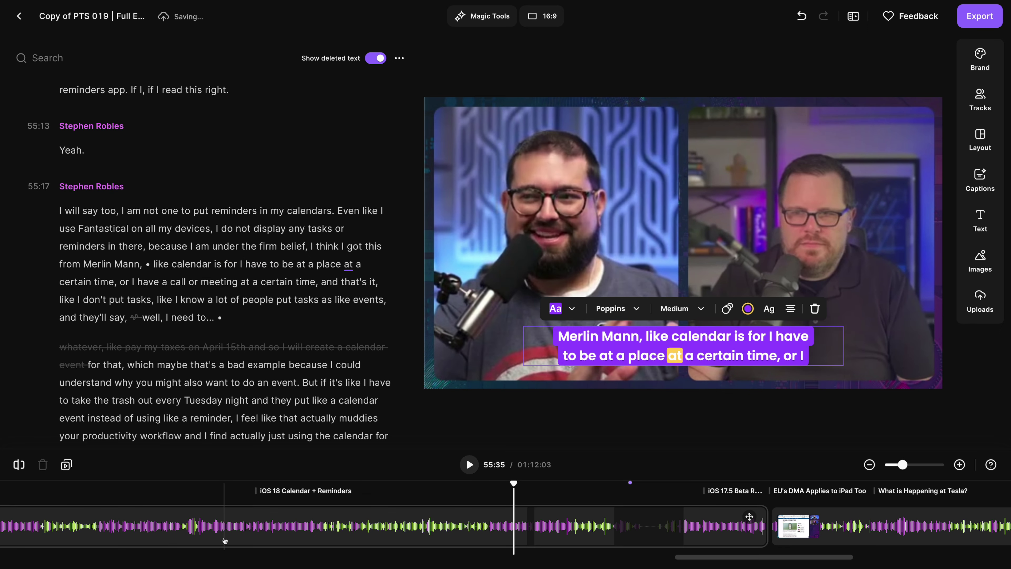
left_click(236, 517)
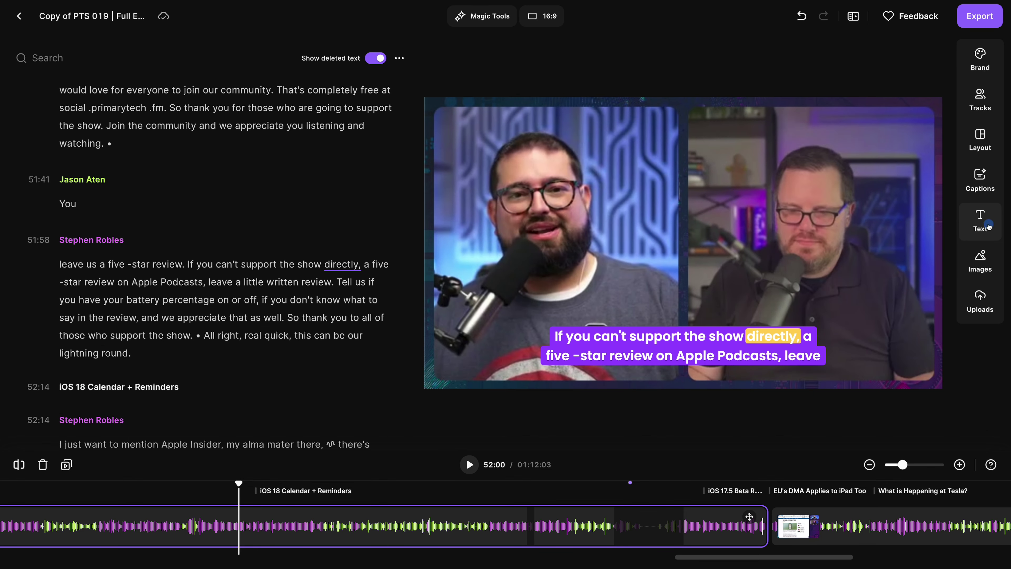
Step: Add the speaker's name title to the video using the name smart style
left_click(989, 225)
left_click(911, 216)
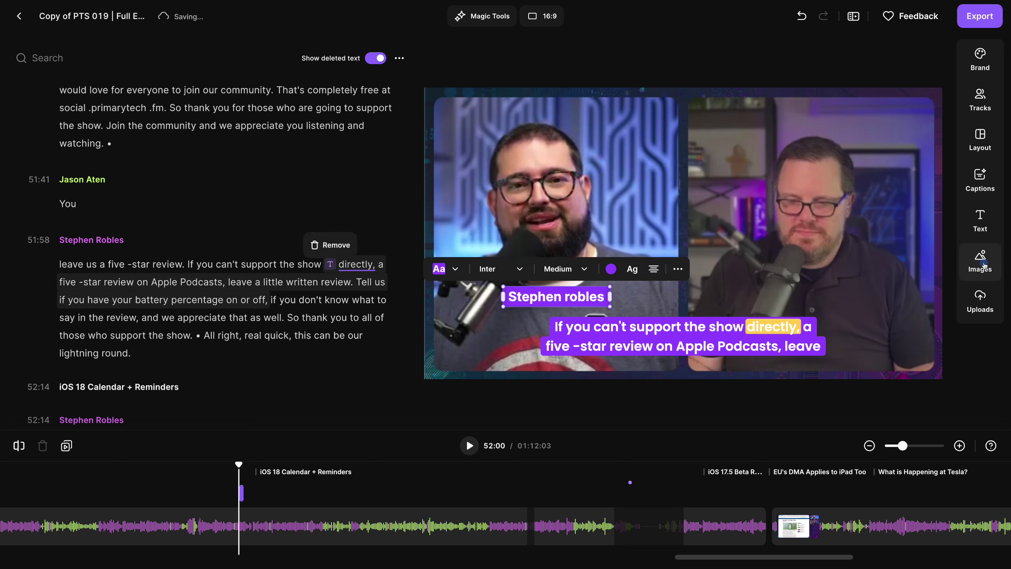
left_click(979, 259)
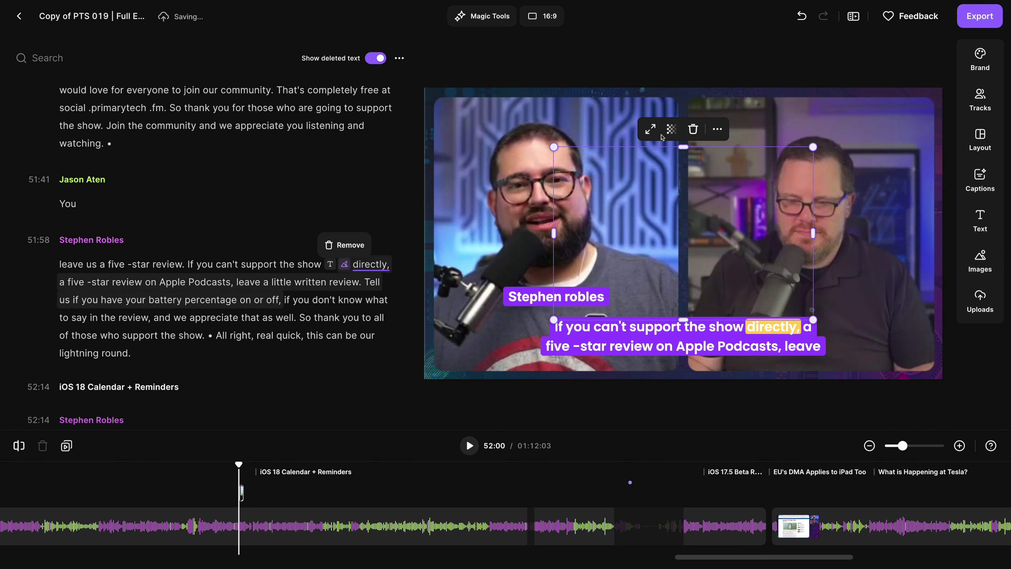
Step: Paste the WWDC24 image over the video centre, removing the unwanted stock photo
left_click(651, 131)
key("ctrl+v")
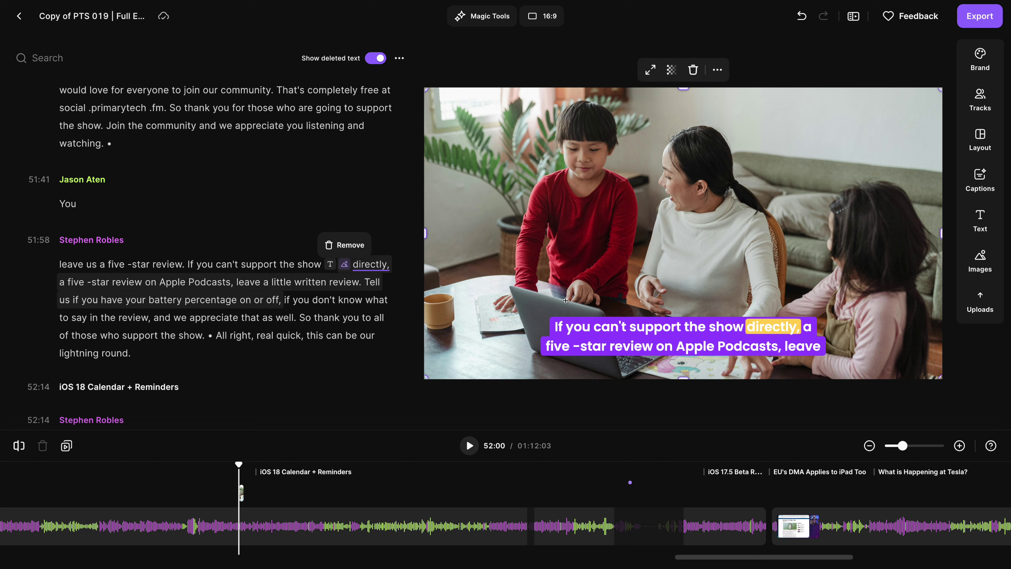
left_click(693, 71)
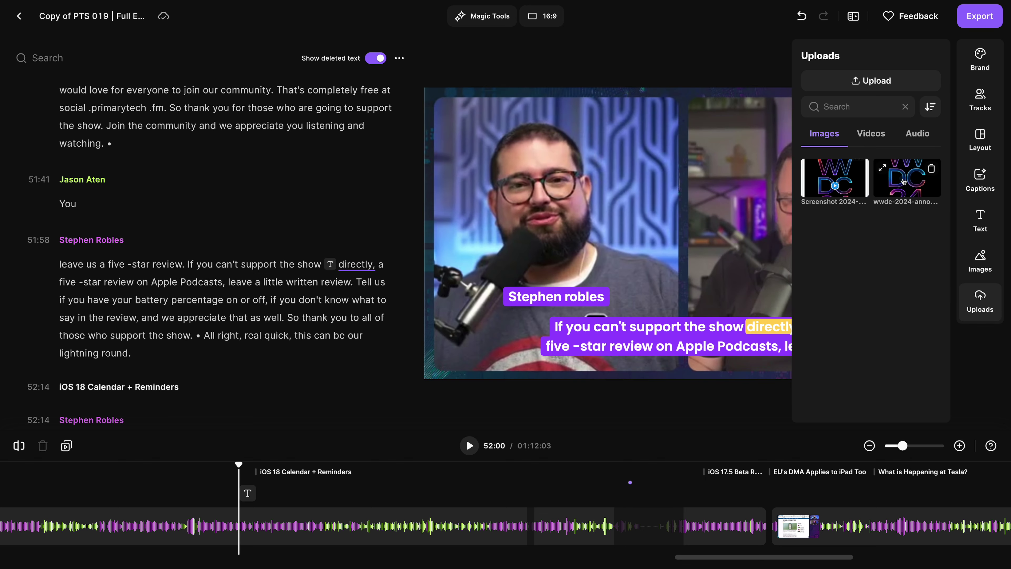
left_click(792, 207)
key("ctrl+v")
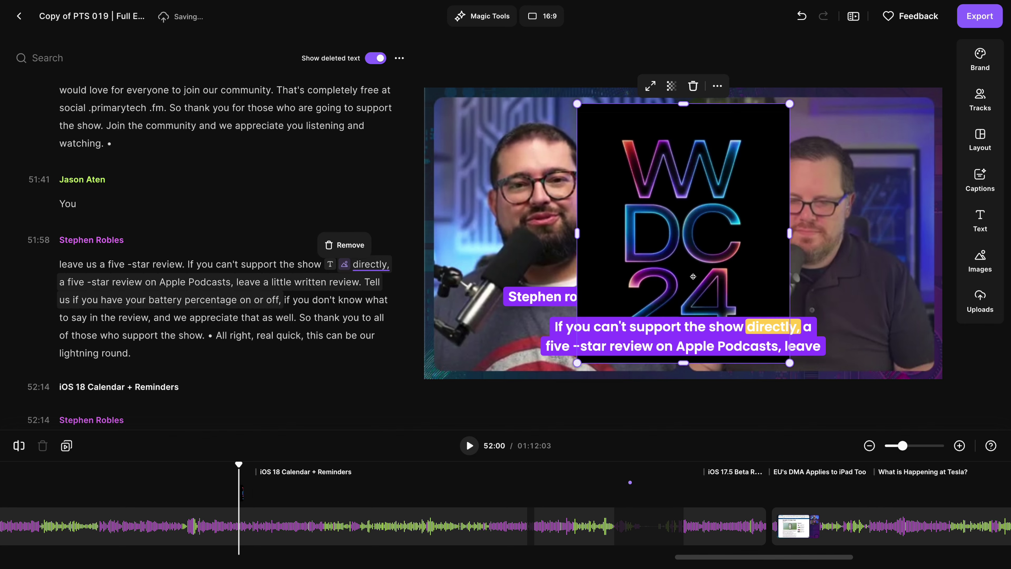
scroll(398, 525, "down", 5)
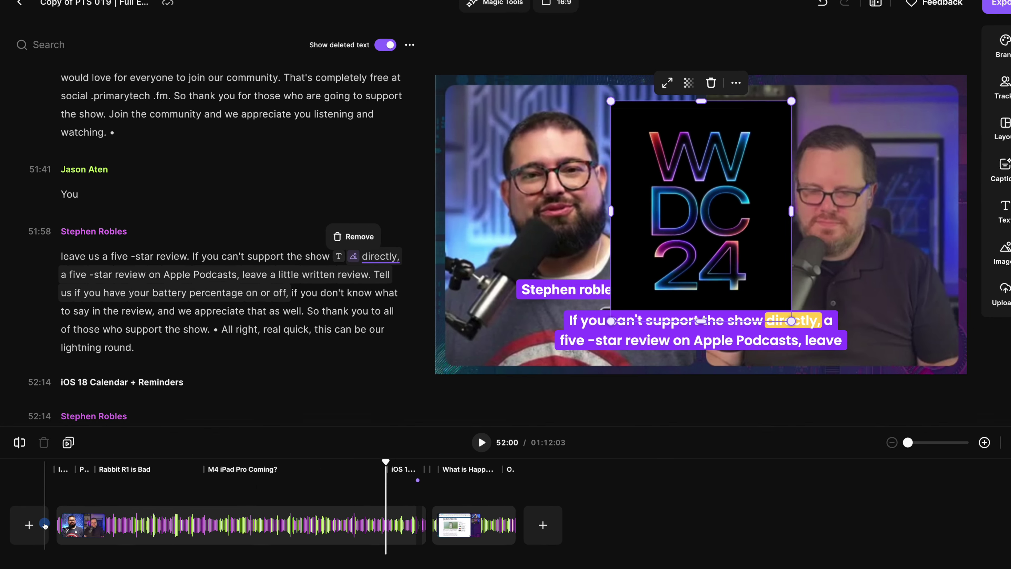
left_click(44, 526)
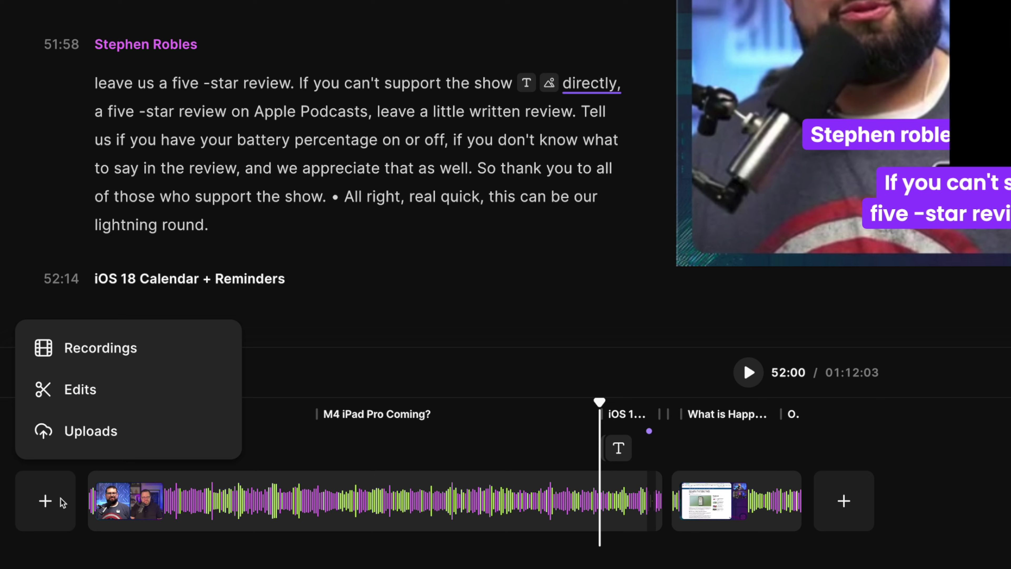
left_click(81, 431)
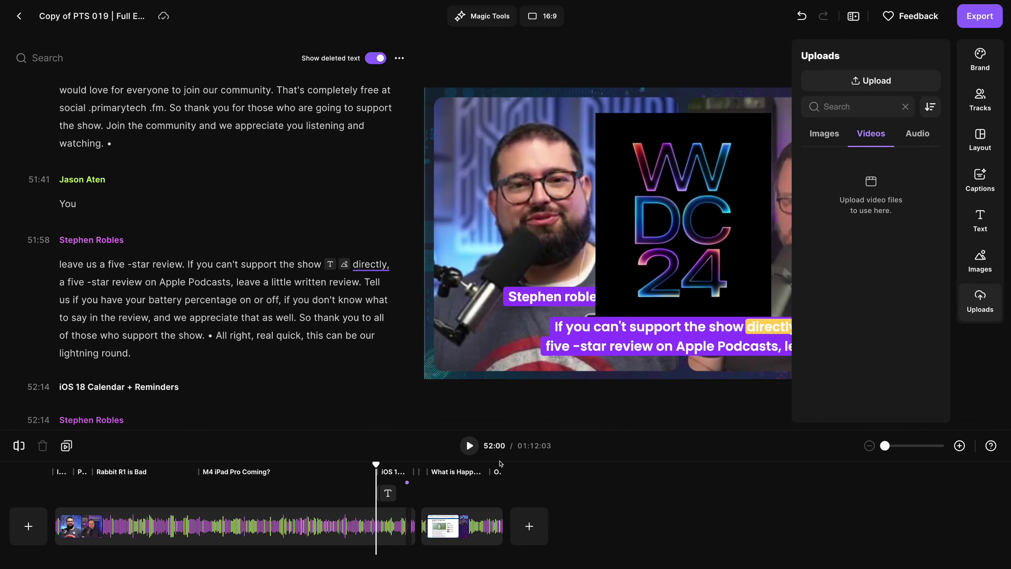
left_click(697, 514)
scroll(698, 515, "up", 2)
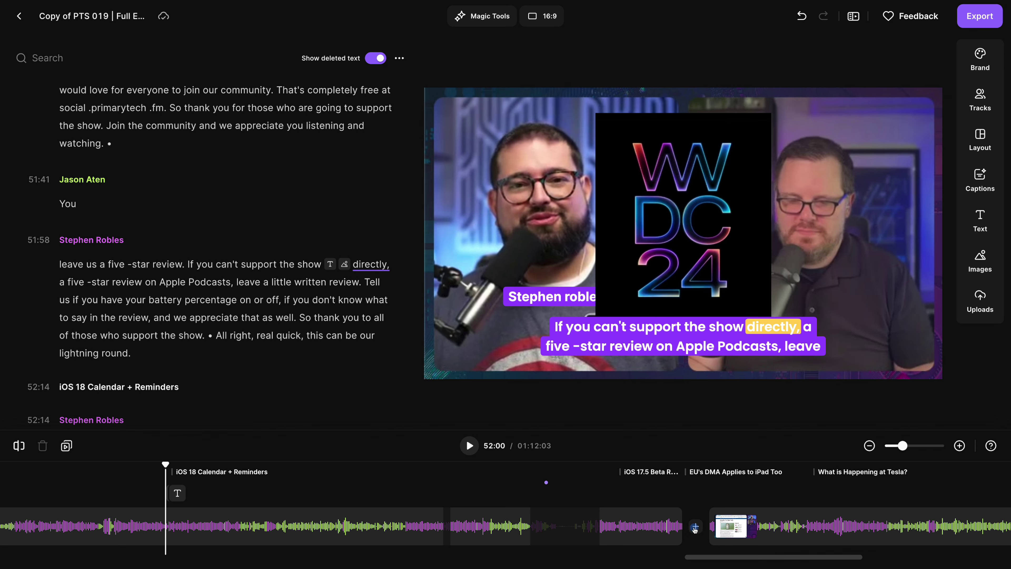
left_click(694, 527)
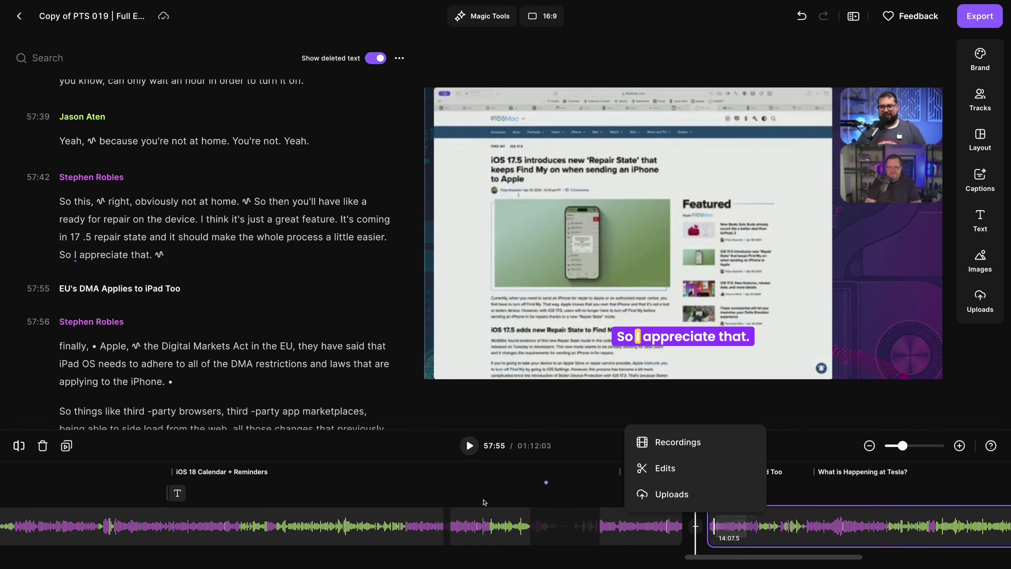
left_click(467, 502)
scroll(467, 503, "down", 2)
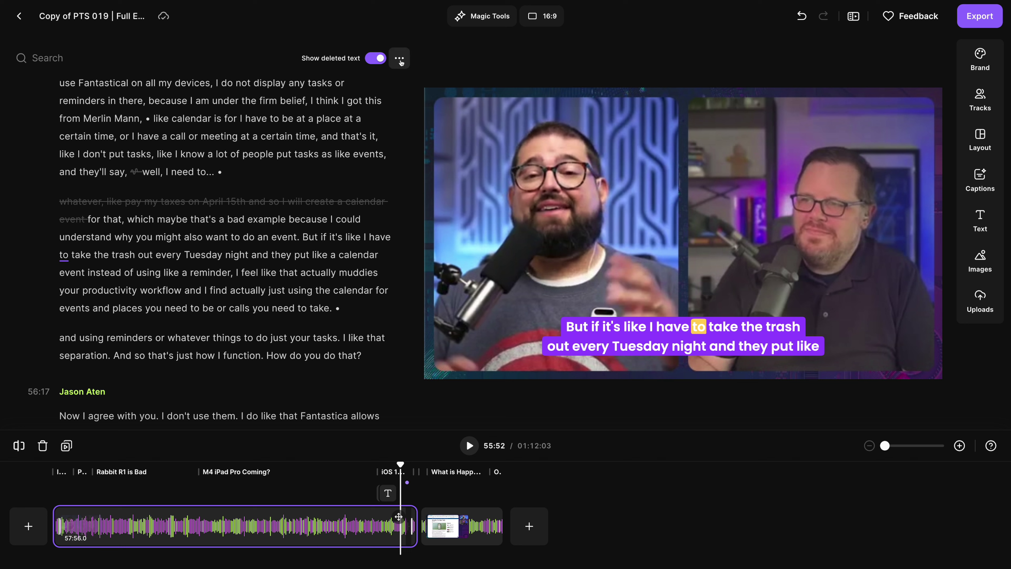
Step: Check the transcript download options, then set export to 2160p 4K with normalized audio levels
left_click(400, 60)
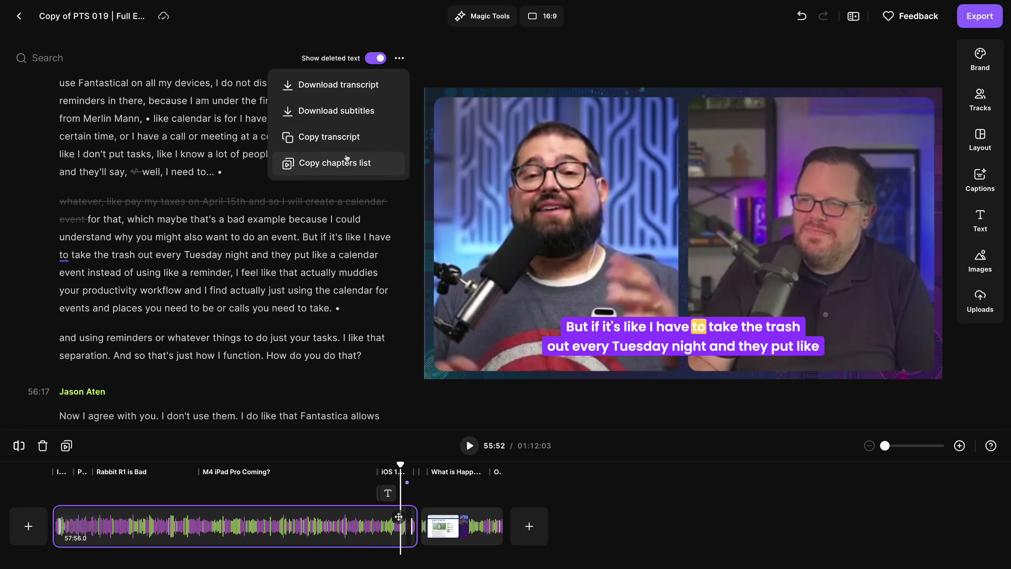
left_click(988, 340)
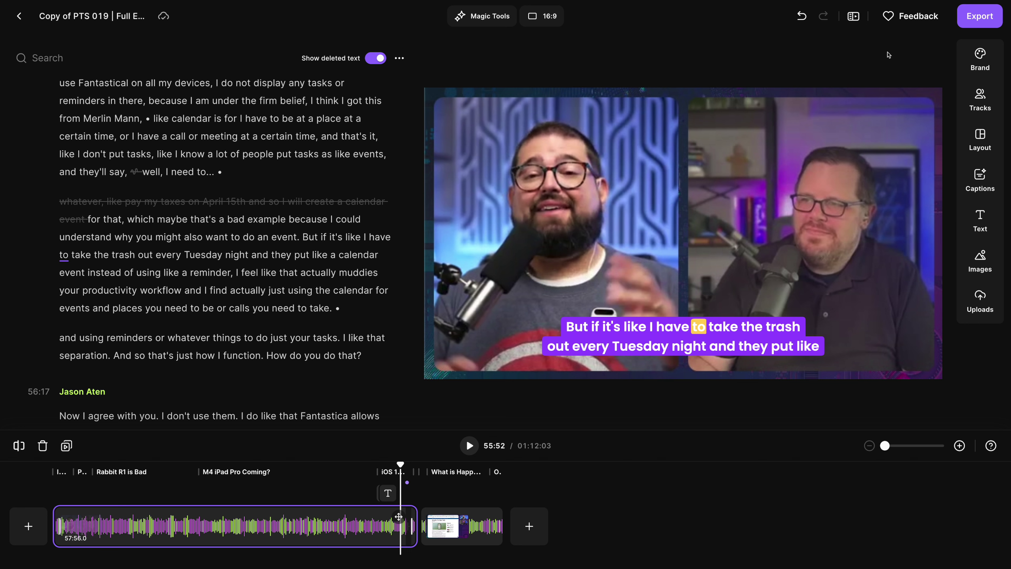
left_click(980, 16)
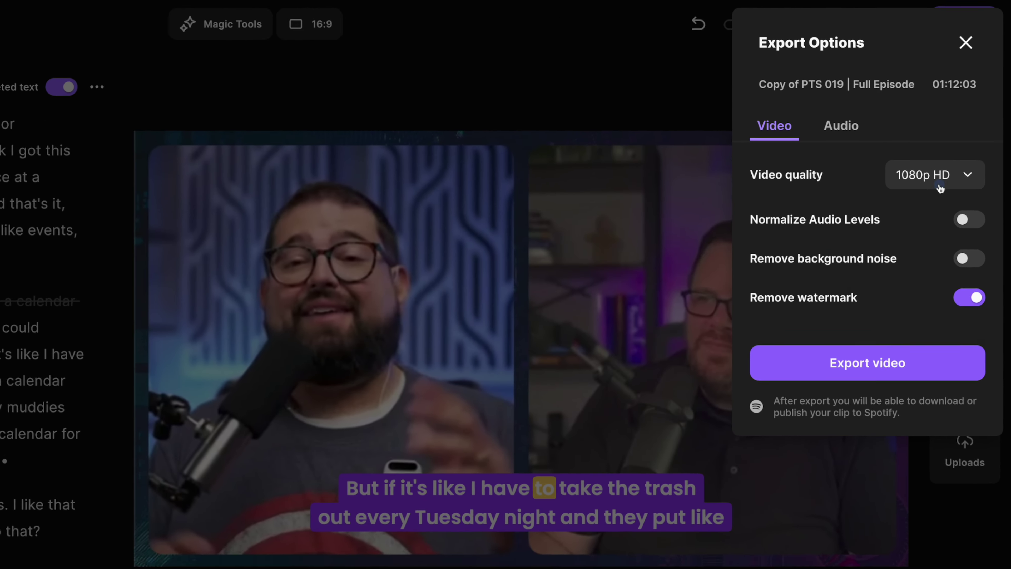
left_click(940, 188)
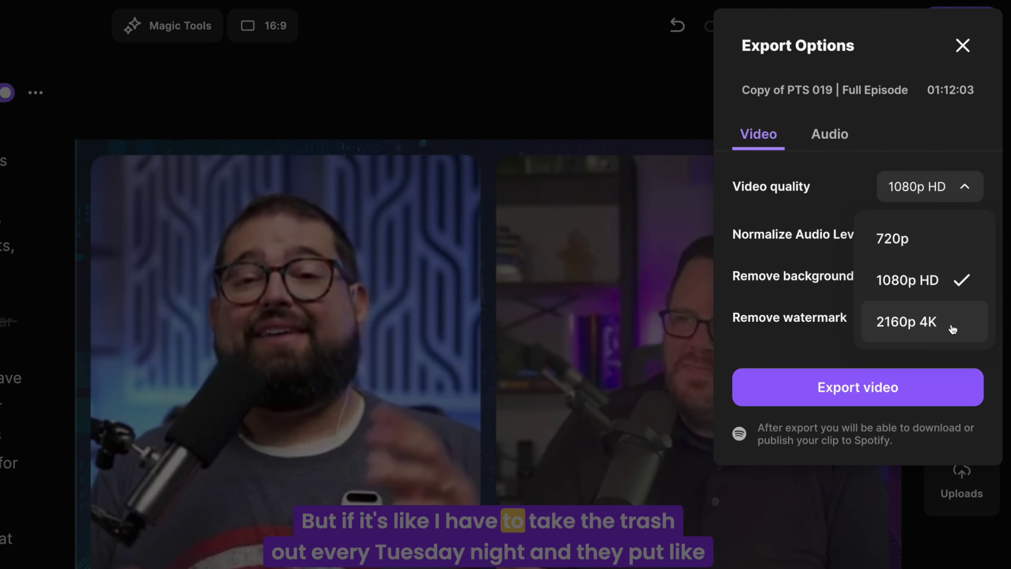
left_click(952, 328)
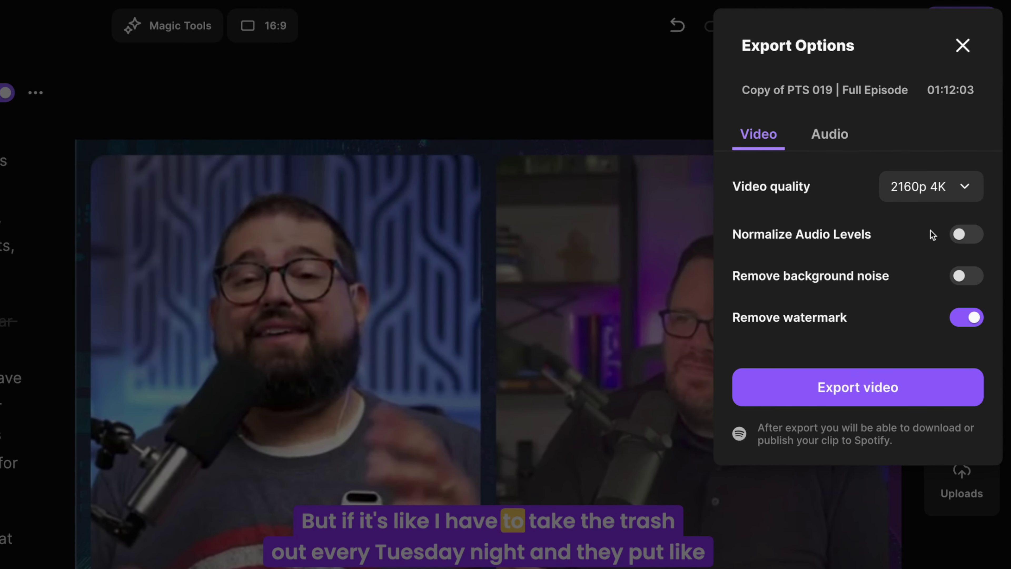
left_click(967, 234)
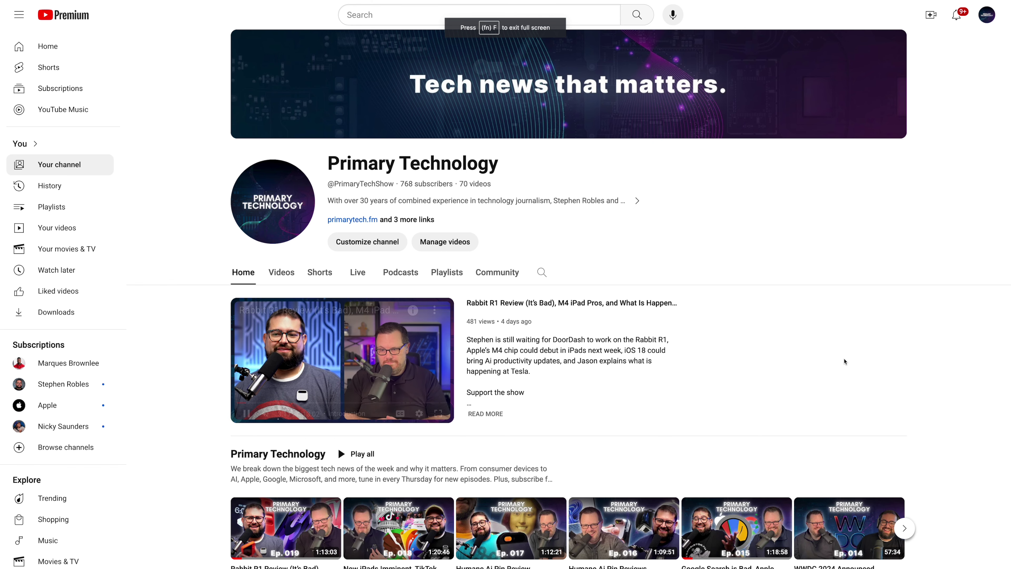
Step: From the channel's Videos then Shorts tab, play 'iOS 18 Coming at WWDC 2024 #podcast'
scroll(477, 234, "down", 3)
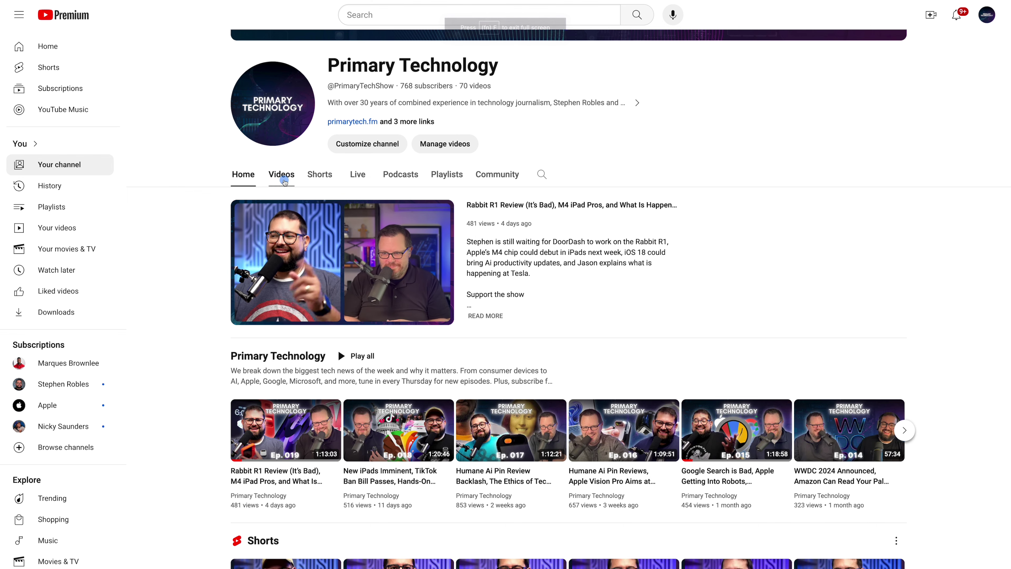
left_click(281, 174)
scroll(761, 248, "down", 2)
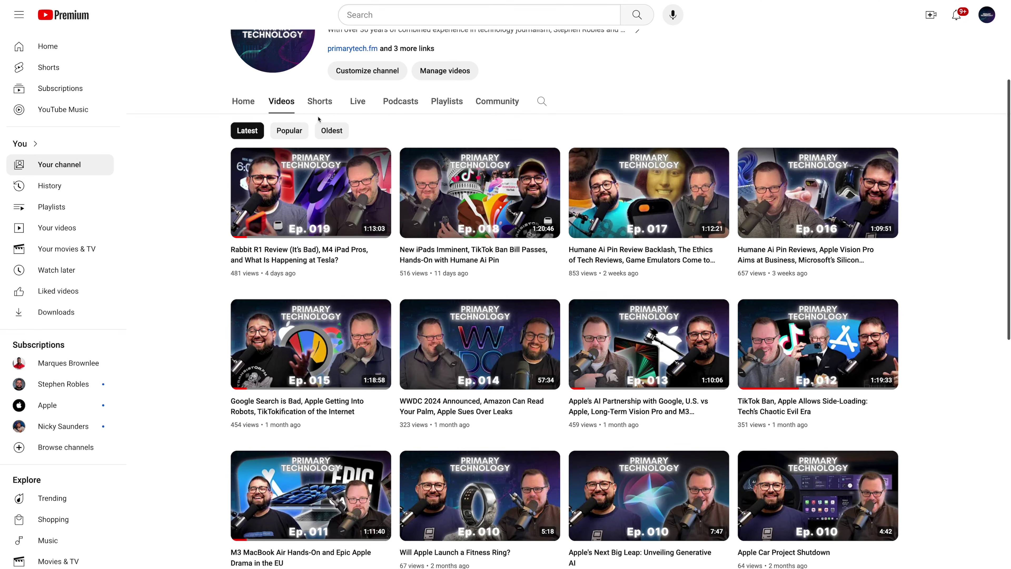
left_click(320, 101)
scroll(630, 323, "down", 8)
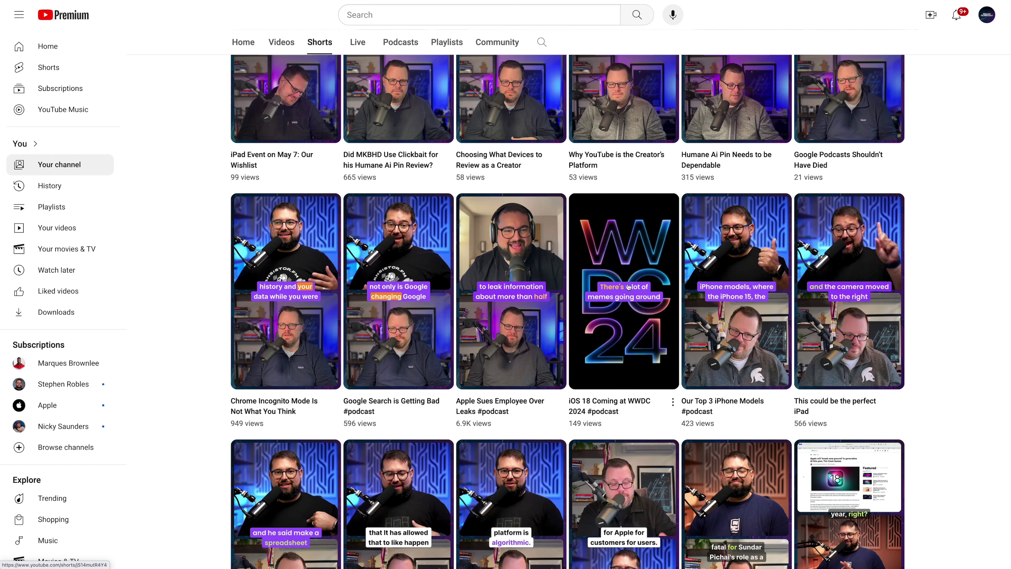
left_click(632, 344)
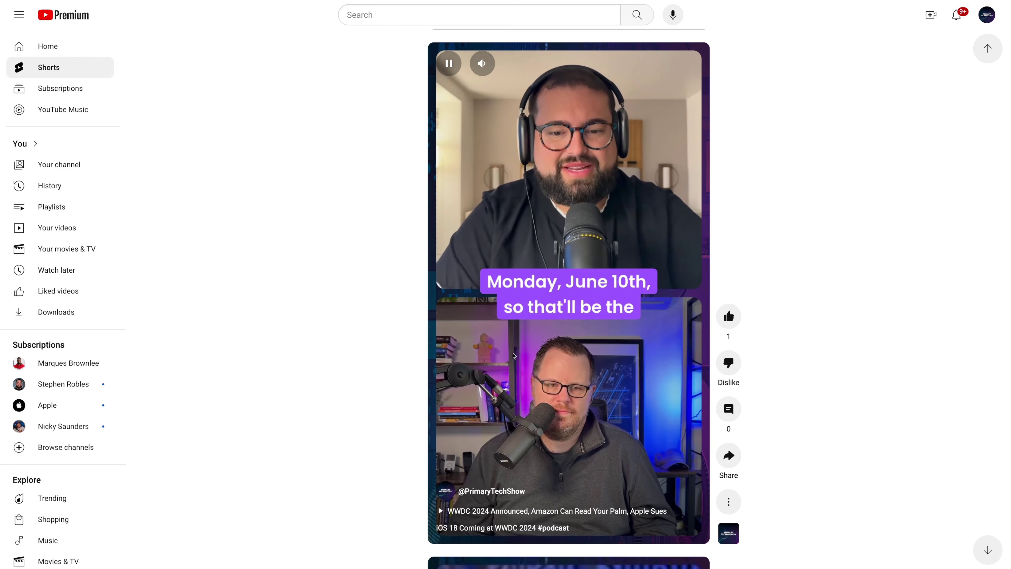